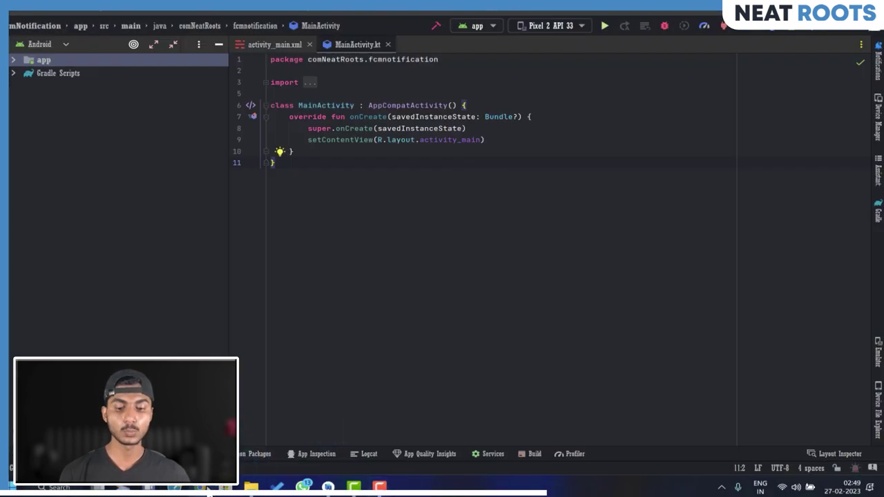
# Step: Switch from Android Studio's MainActivity code to the web browser to reach the Firebase site
pyautogui.click(208, 487)
# Step: Go from firebase.google.com to the console and open Engage > Messaging in the FcmNotification project
pyautogui.write('fire')
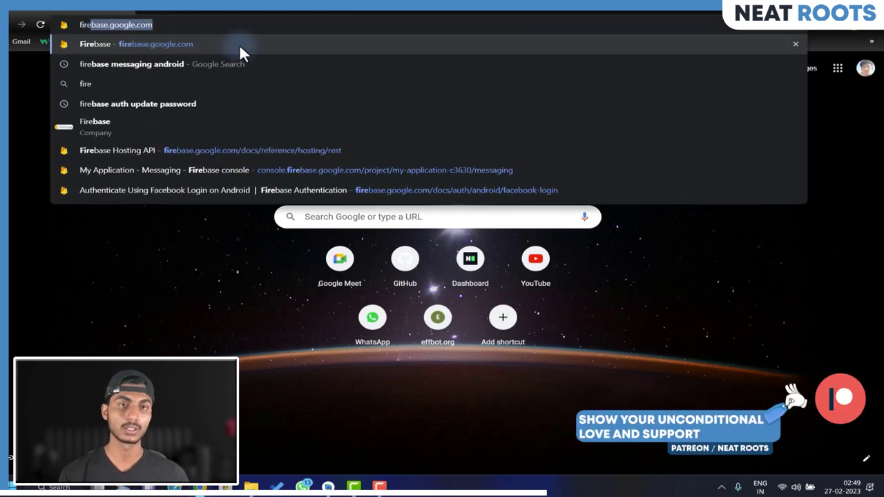
pyautogui.click(239, 44)
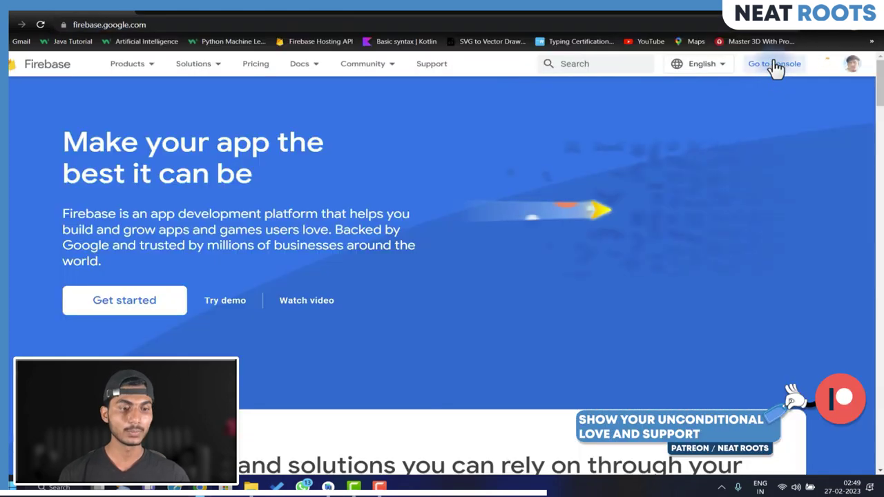
pyautogui.click(773, 65)
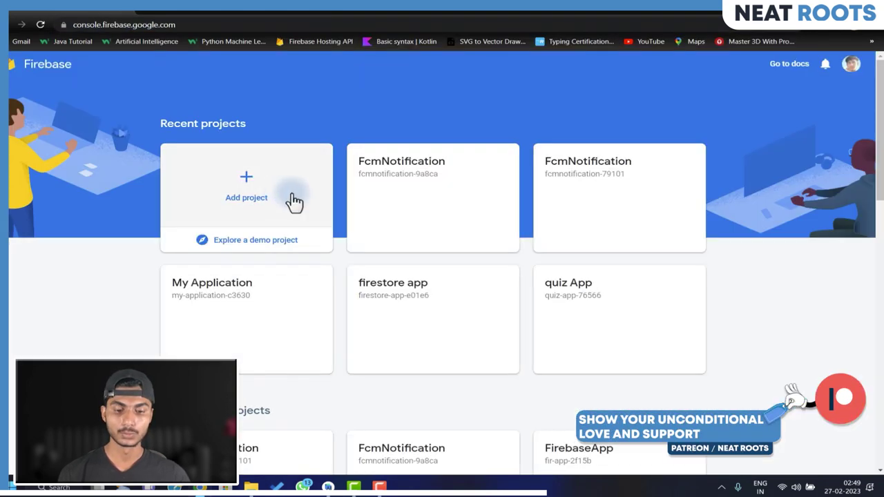
pyautogui.click(402, 183)
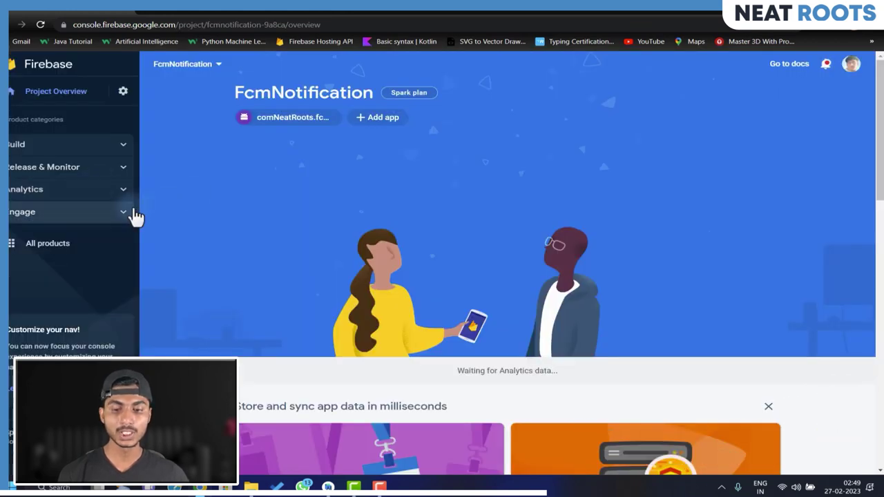
pyautogui.click(131, 215)
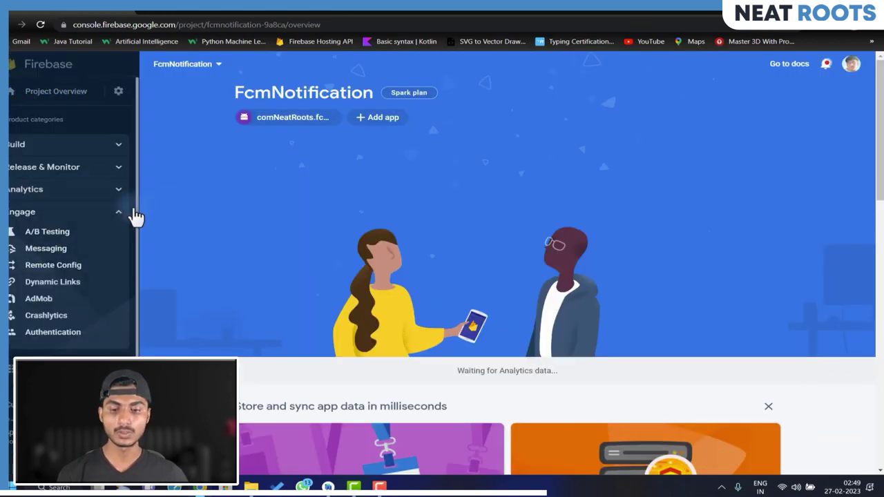
pyautogui.click(46, 249)
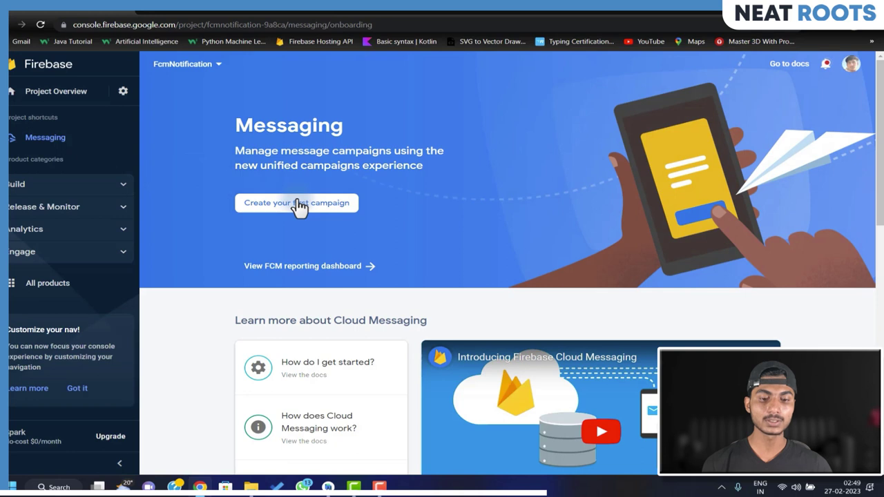
# Step: Create a first campaign of type Firebase Notification messages
pyautogui.click(299, 204)
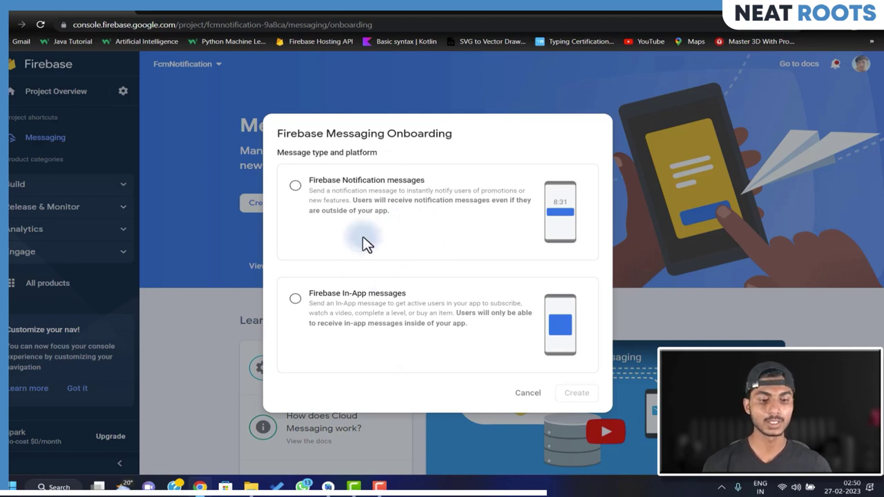
pyautogui.click(295, 187)
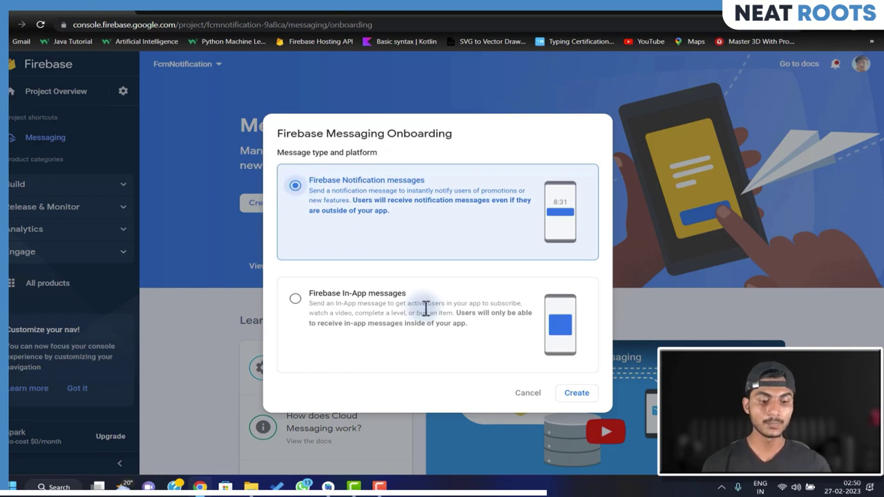
pyautogui.click(576, 394)
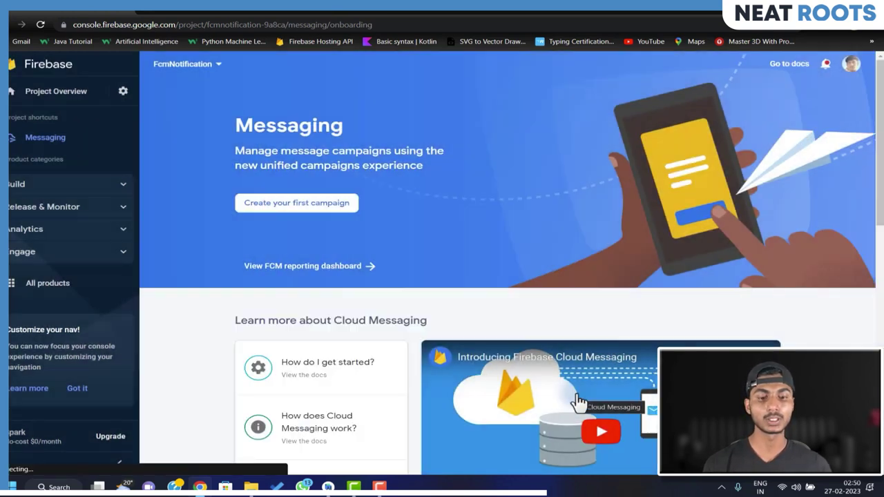
# Step: Enter the notification title 'test' and the text 'this is test 1 notification'
pyautogui.scroll(-2, 579, 400)
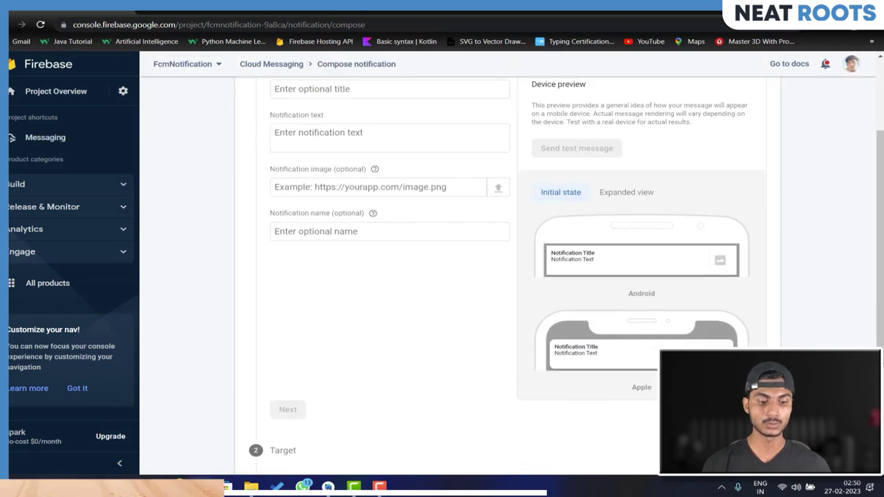
pyautogui.scroll(2, 430, 245)
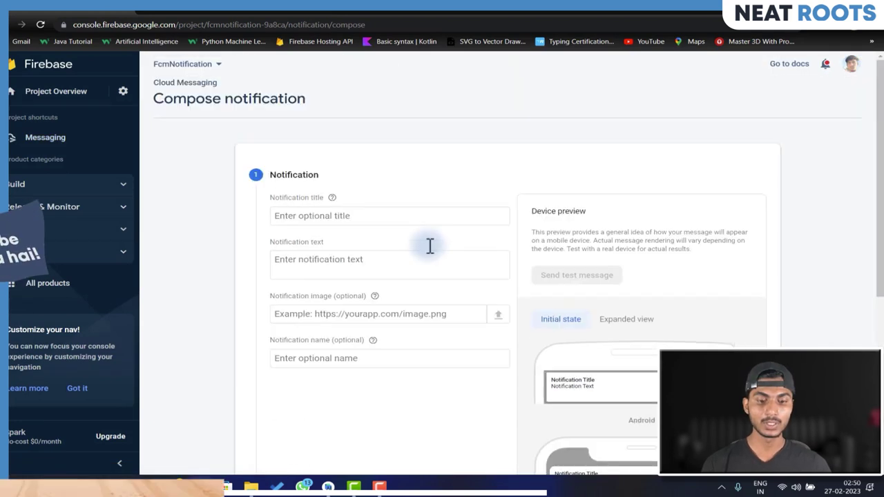
pyautogui.click(351, 215)
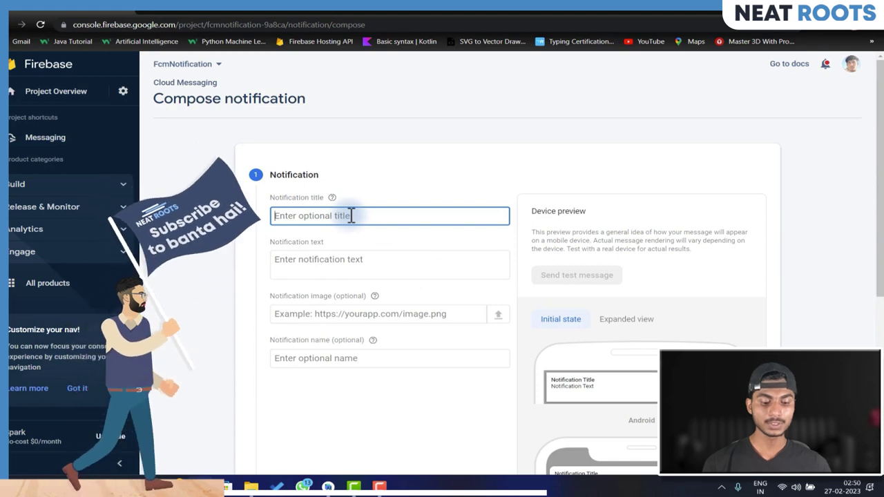
pyautogui.write('t')
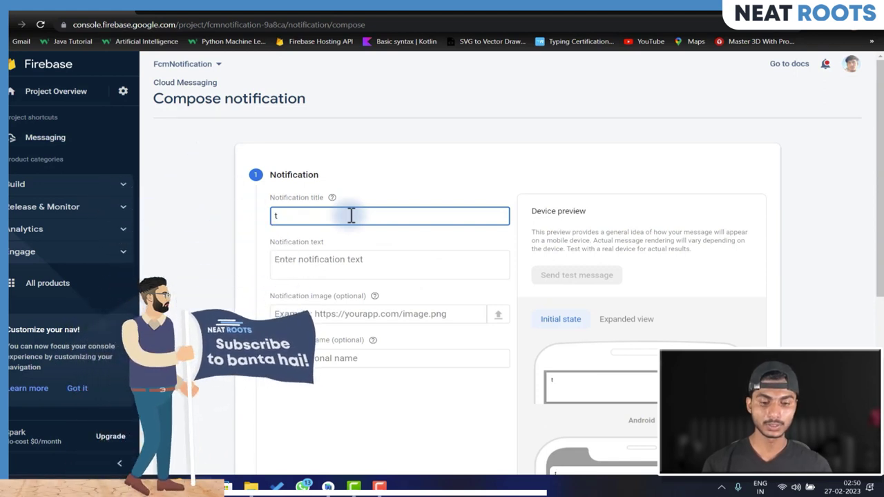
pyautogui.write('est')
pyautogui.click(303, 263)
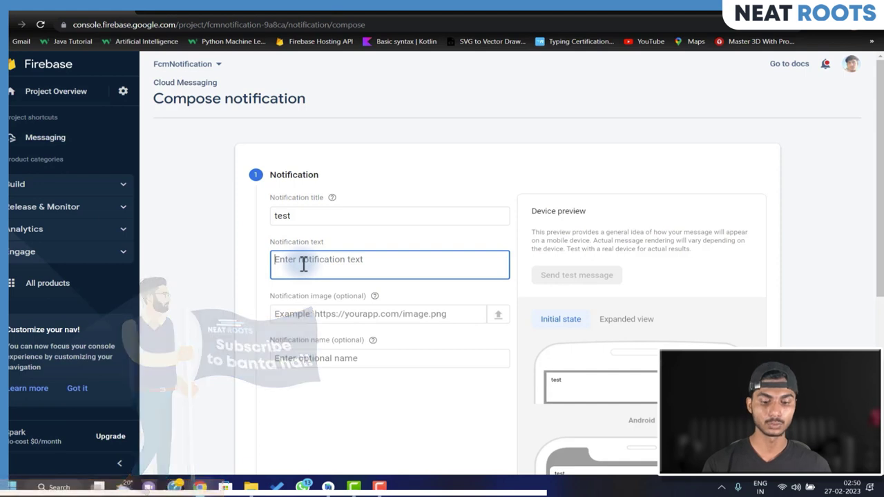
pyautogui.write('this is test 1 notification')
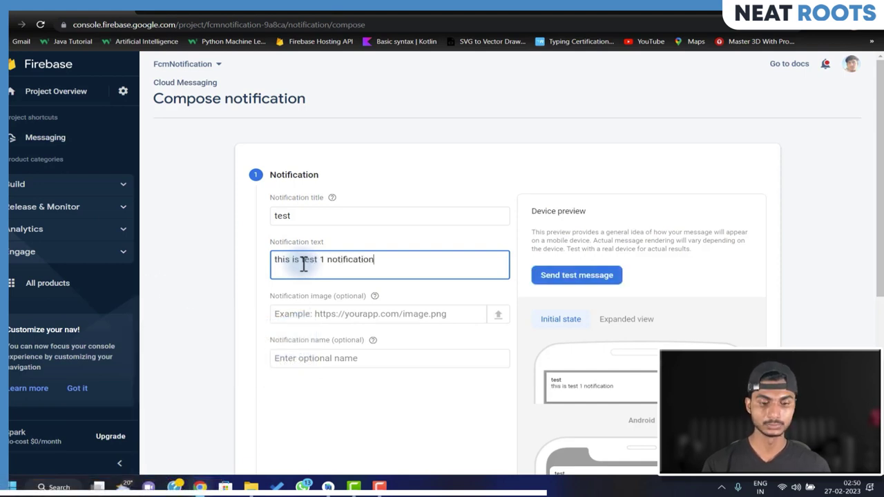
# Step: Focus the notification image field, then continue to the Target step
pyautogui.scroll(-1, 304, 264)
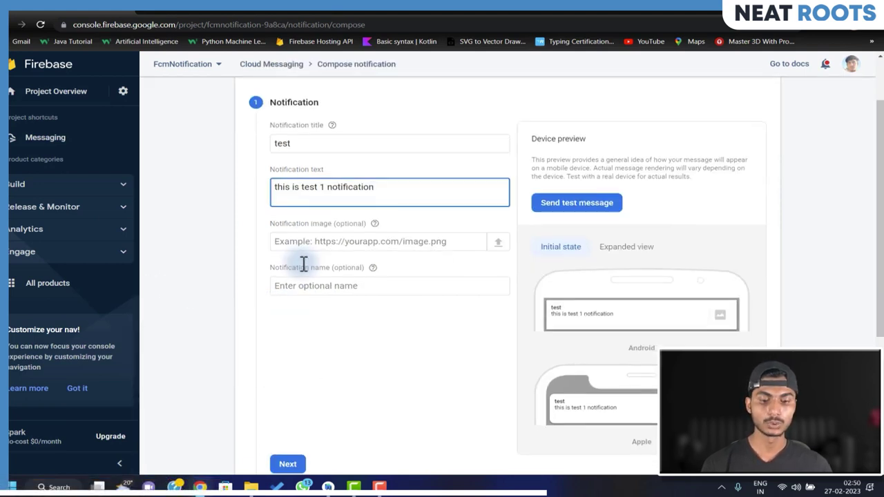
pyautogui.click(325, 242)
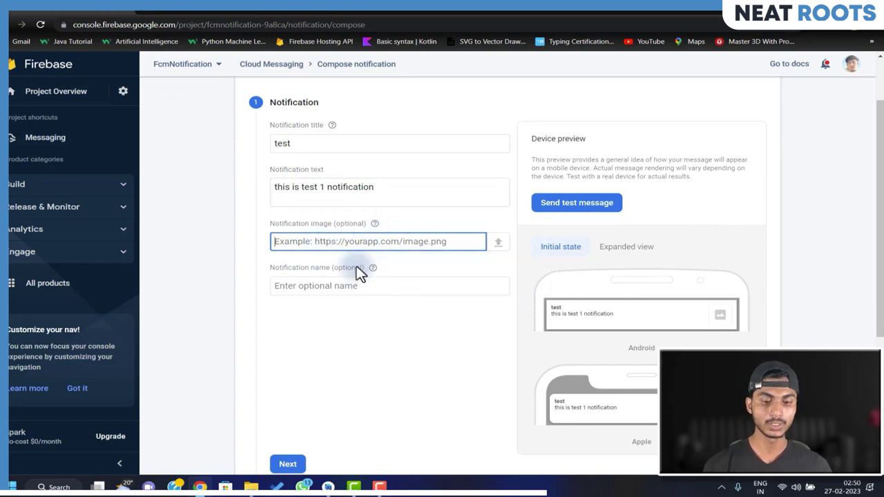
pyautogui.scroll(-1, 336, 309)
pyautogui.scroll(-1, 336, 309)
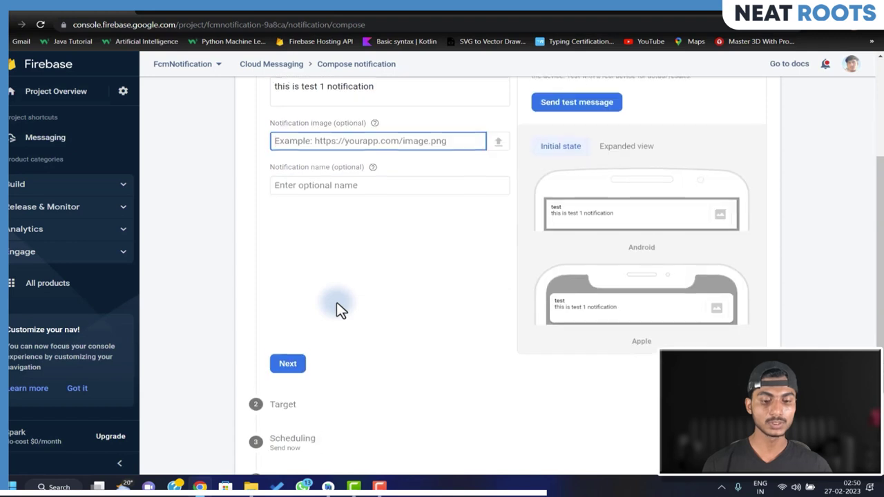
pyautogui.click(286, 360)
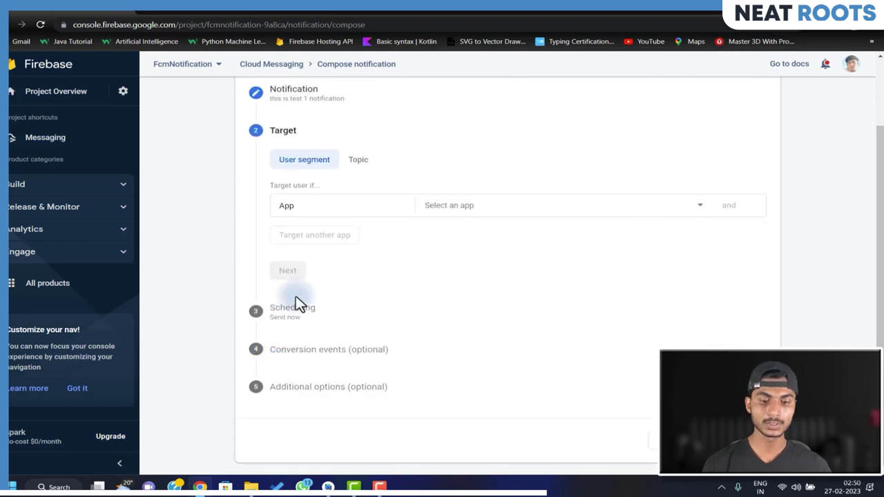
# Step: Target the comNeatRoots.fcmnotification app, keep Send now scheduling, and skip conversion events
pyautogui.click(457, 217)
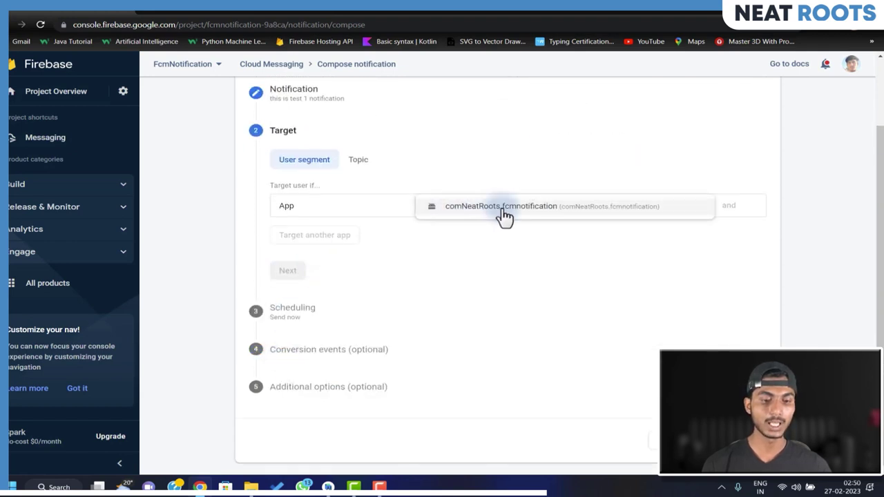
pyautogui.click(502, 216)
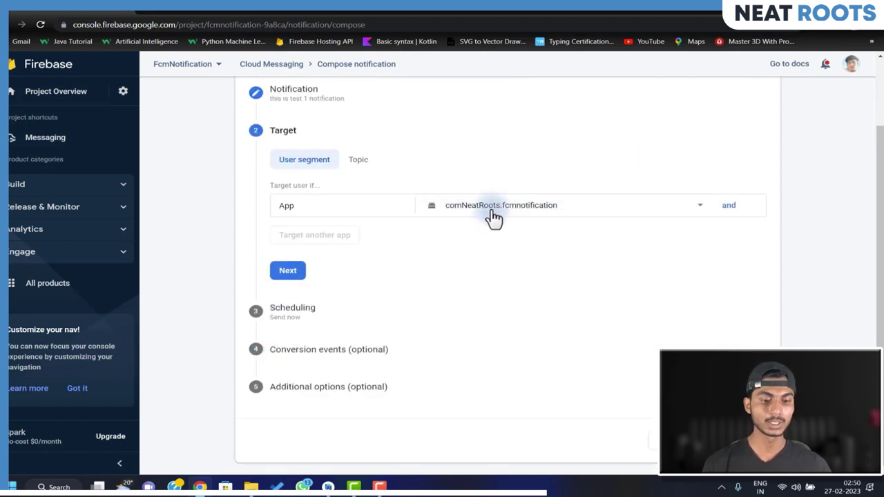
pyautogui.click(290, 275)
pyautogui.click(290, 311)
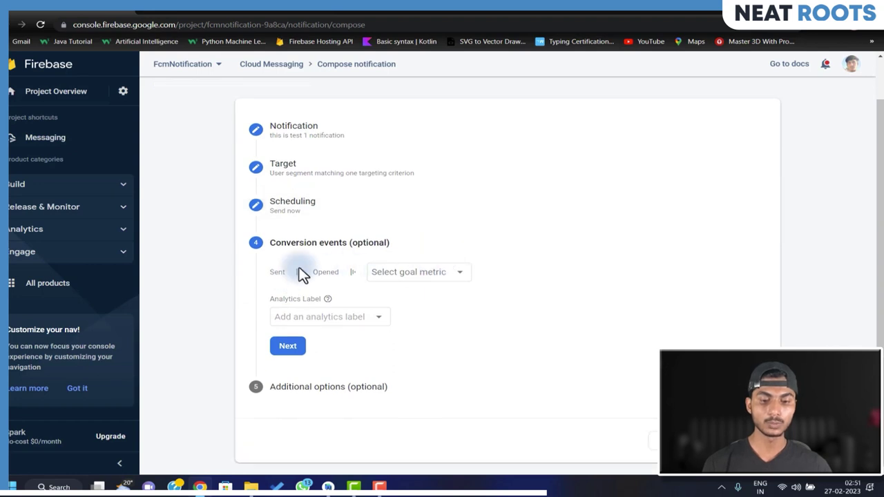
pyautogui.click(286, 352)
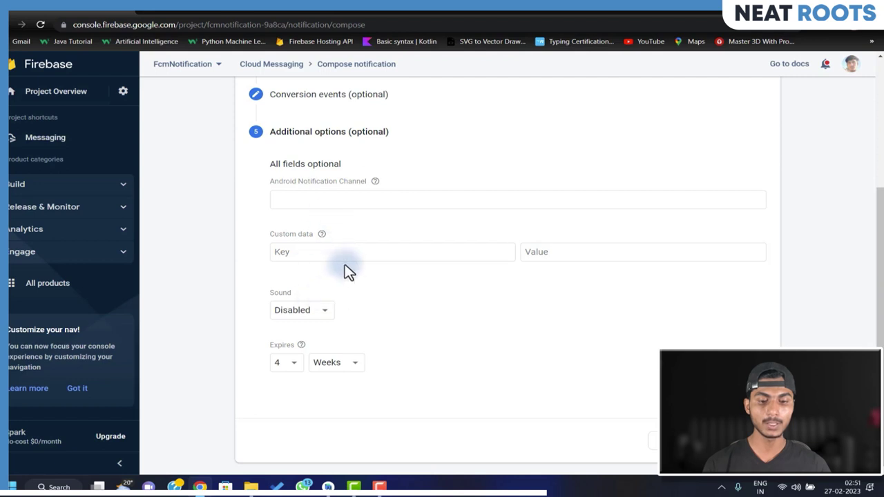
# Step: Set notification Sound to Enabled and open the Review message dialog
pyautogui.click(316, 314)
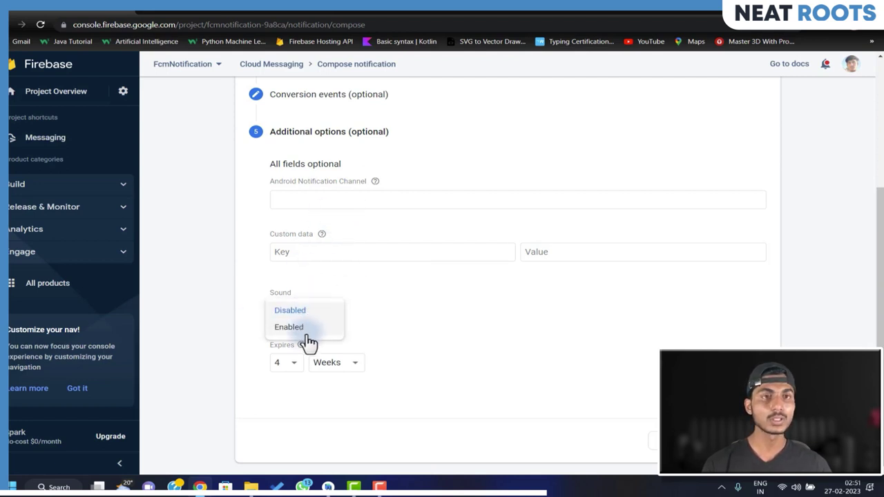
pyautogui.click(289, 328)
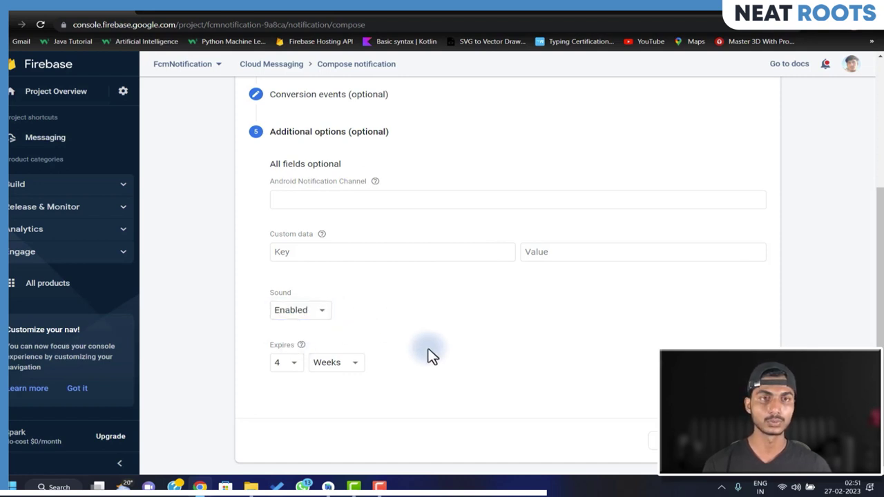
pyautogui.click(666, 439)
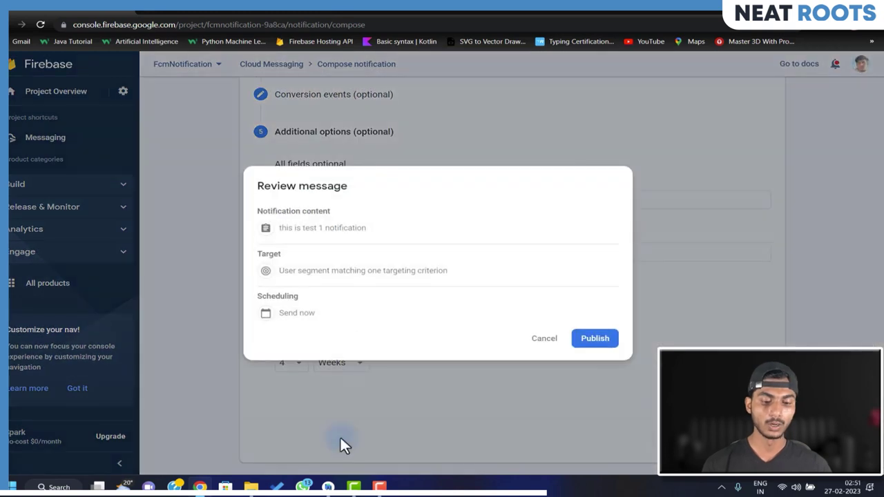
# Step: Run the app on the Pixel 2 API 33 emulator, dismiss the ADB warning, and move the emulator right
pyautogui.click(352, 487)
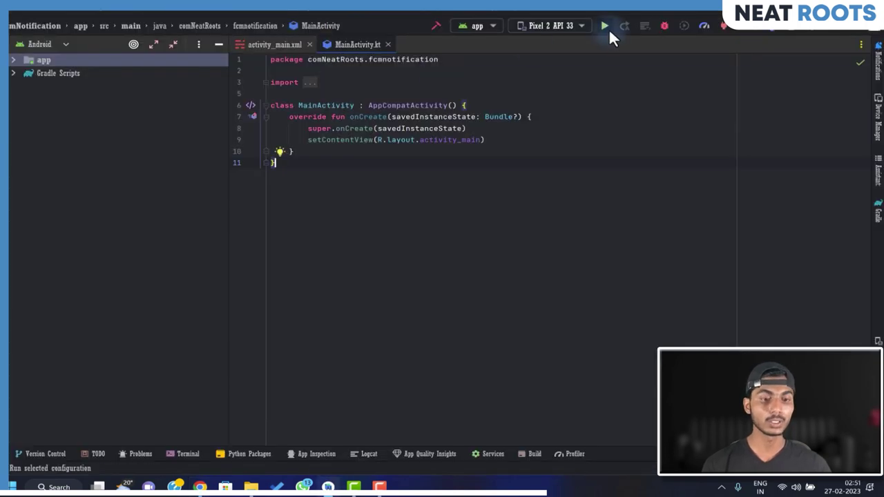
pyautogui.click(605, 26)
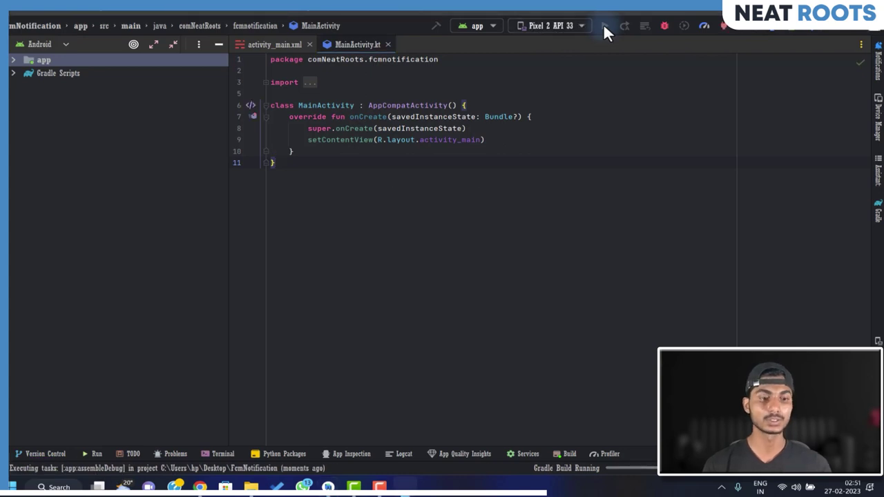
pyautogui.click(404, 339)
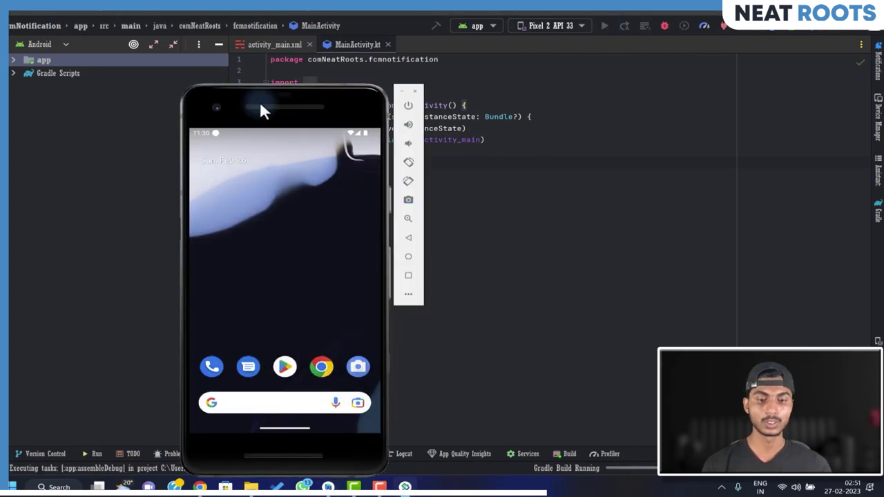
pyautogui.moveTo(260, 109); pyautogui.dragTo(520, 63)
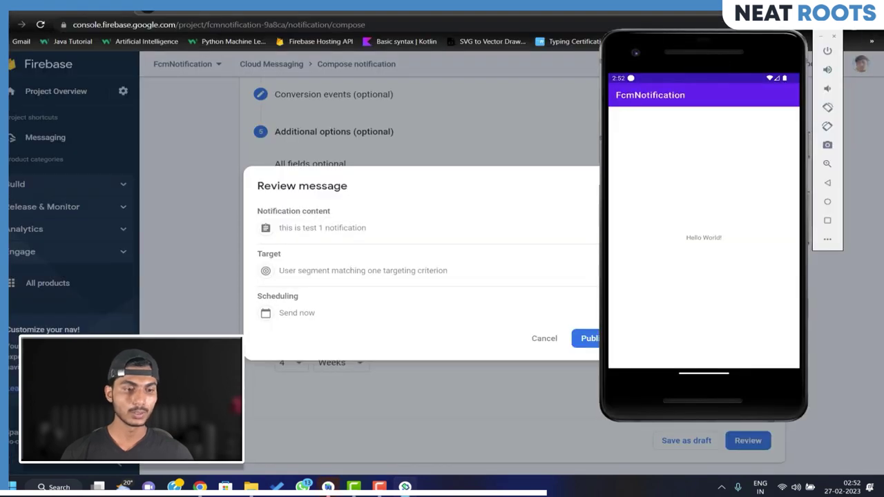
# Step: Arrange the browser and emulator windows side by side and publish the 'test' campaign
pyautogui.moveTo(799, 35); pyautogui.dragTo(808, 48)
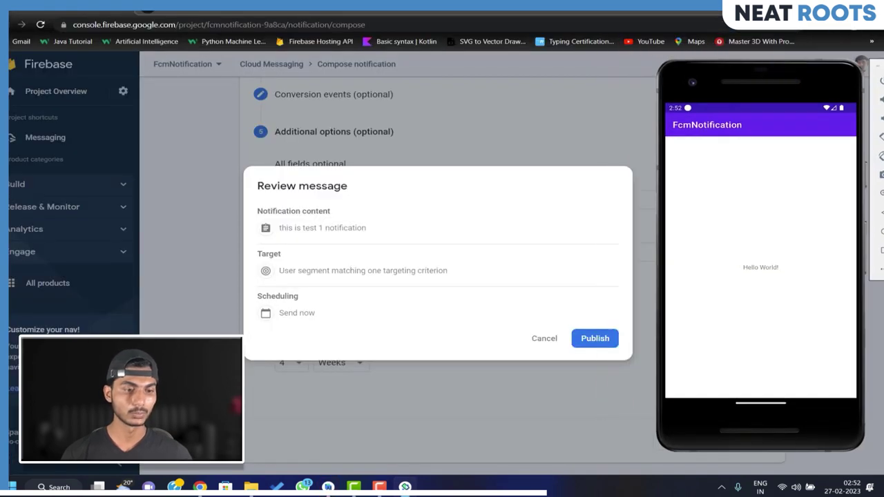
pyautogui.moveTo(691, 4); pyautogui.dragTo(578, 86)
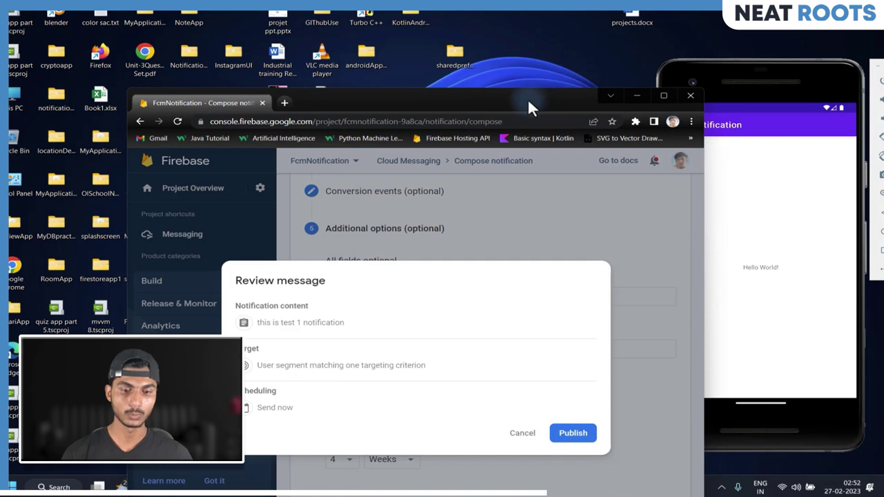
pyautogui.moveTo(528, 98); pyautogui.dragTo(404, 19)
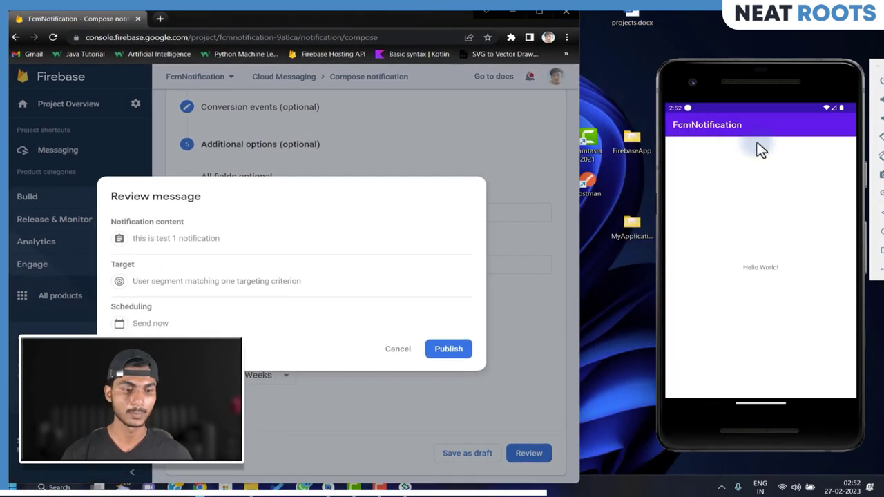
pyautogui.moveTo(749, 83); pyautogui.dragTo(709, 73)
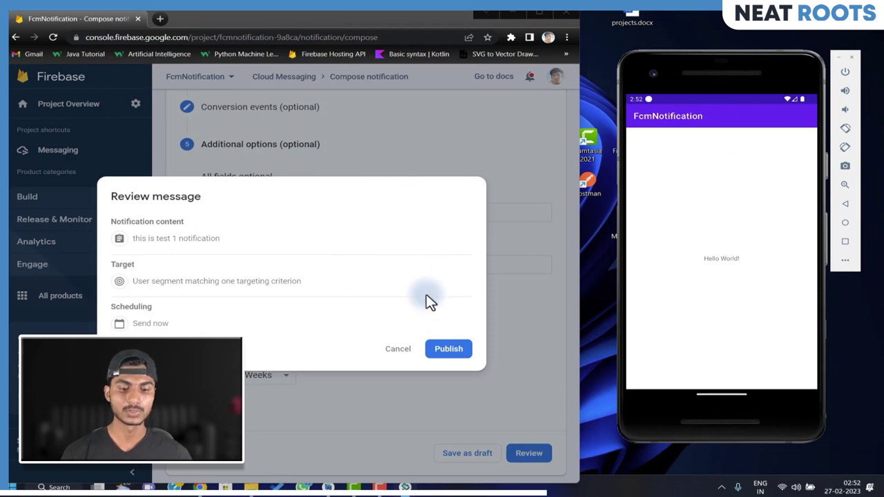
pyautogui.click(446, 352)
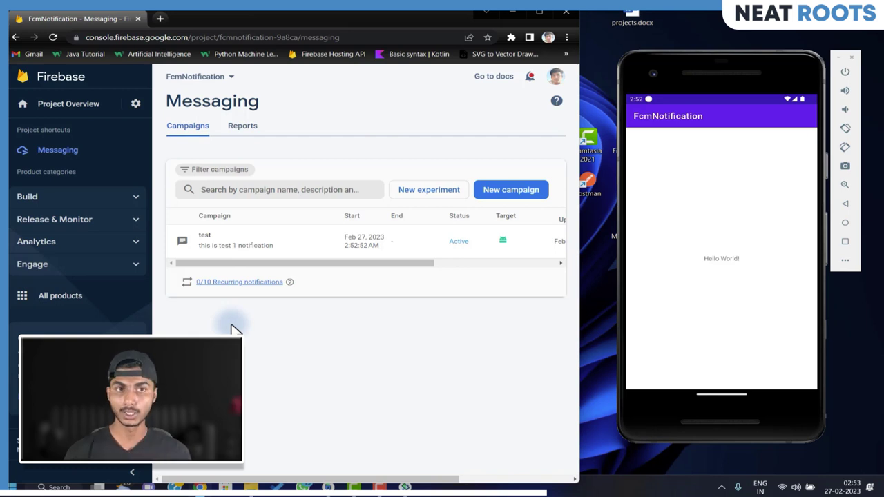
# Step: From the emulator's Recents view, open App info for FcmNotification through its app-icon menu
pyautogui.click(724, 390)
pyautogui.moveTo(726, 319); pyautogui.dragTo(704, 187)
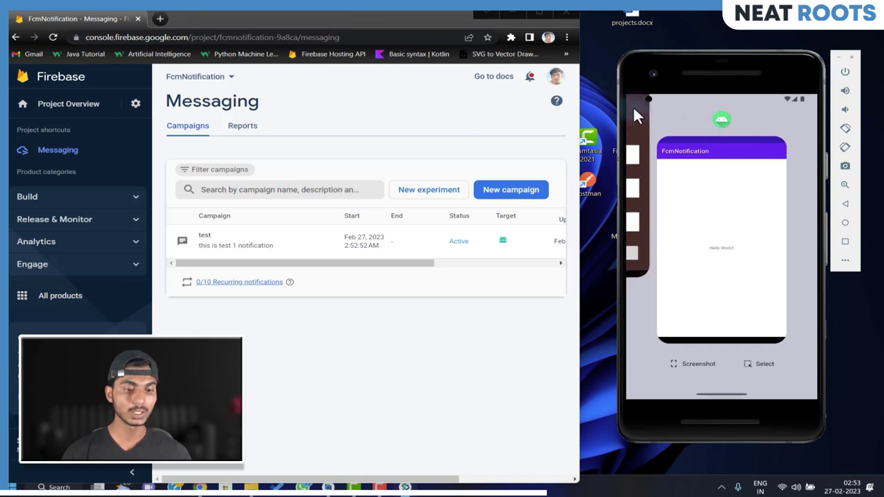
pyautogui.click(645, 188)
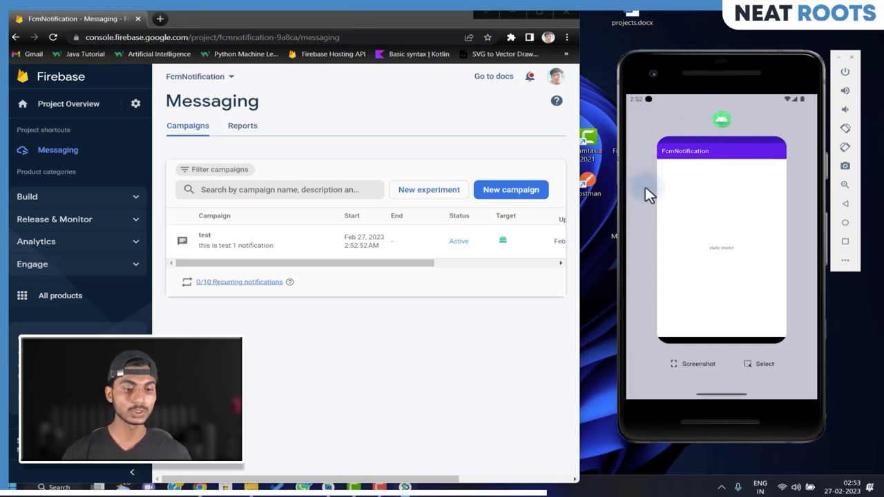
pyautogui.click(722, 119)
pyautogui.click(704, 167)
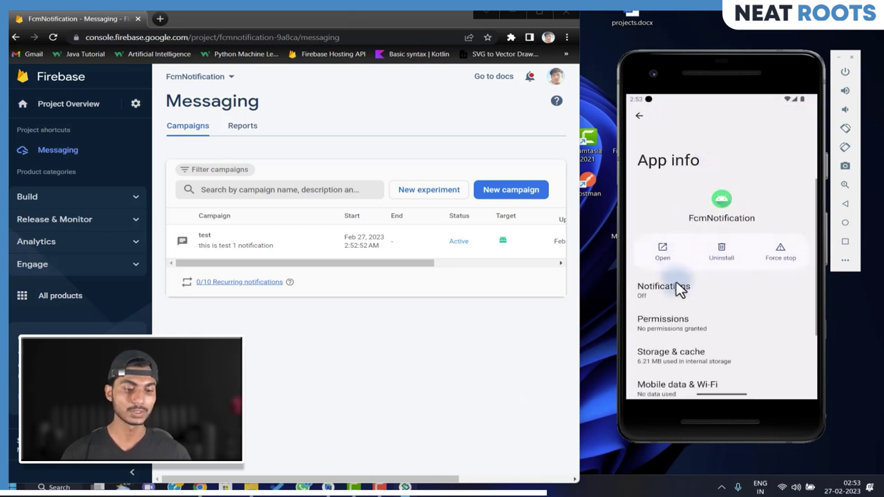
pyautogui.click(677, 298)
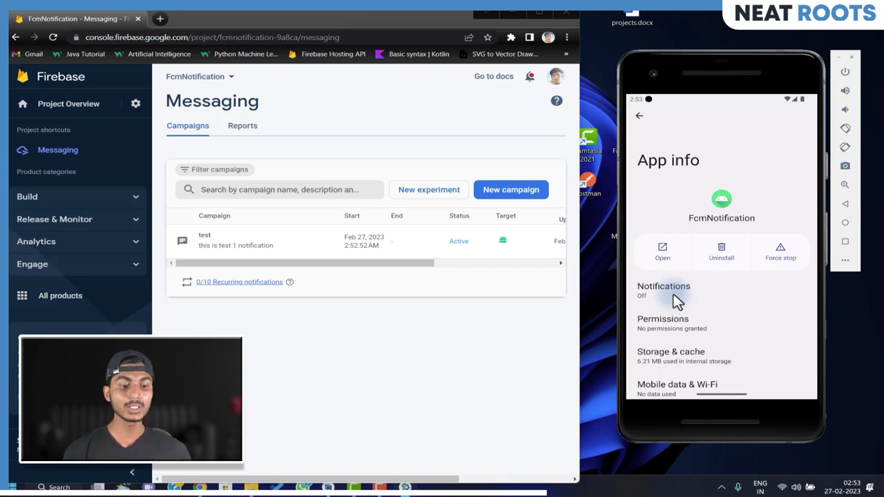
# Step: Switch on 'All FcmNotification notifications' in the app's notification settings
pyautogui.click(676, 301)
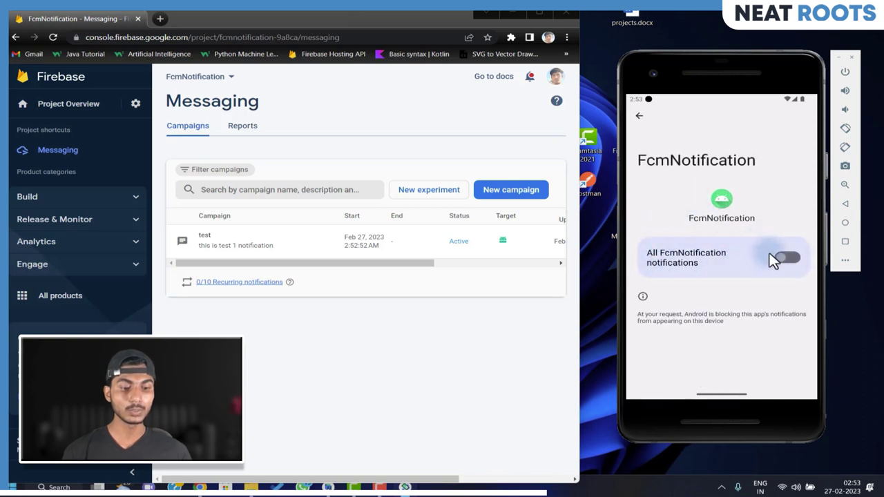
pyautogui.click(651, 256)
pyautogui.click(645, 253)
pyautogui.click(718, 121)
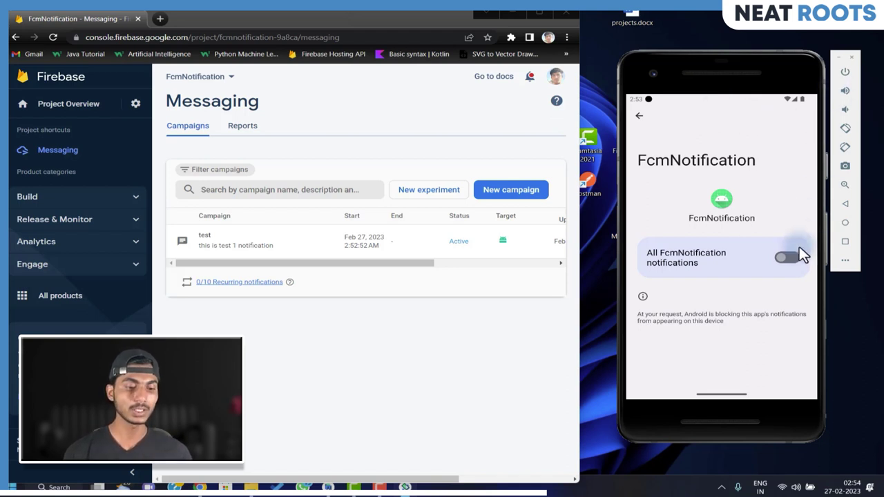
pyautogui.click(787, 263)
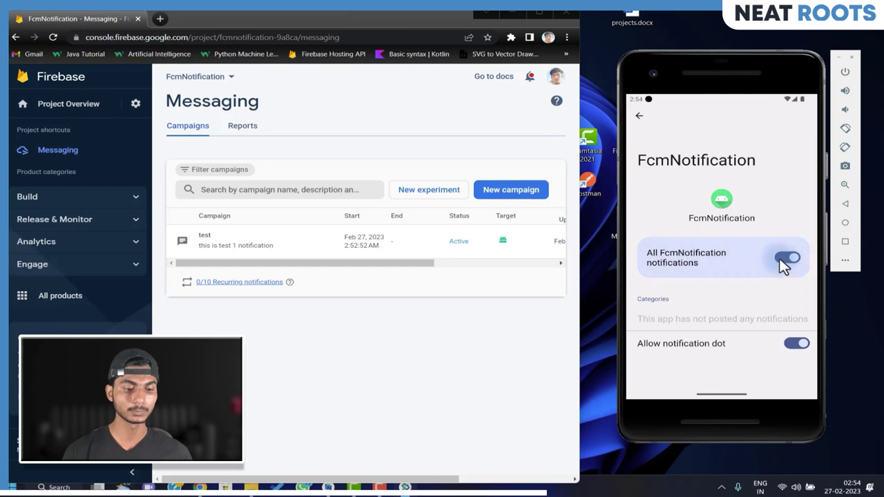
# Step: Go back, then swipe the FcmNotification card away in Recents to return home
pyautogui.click(639, 116)
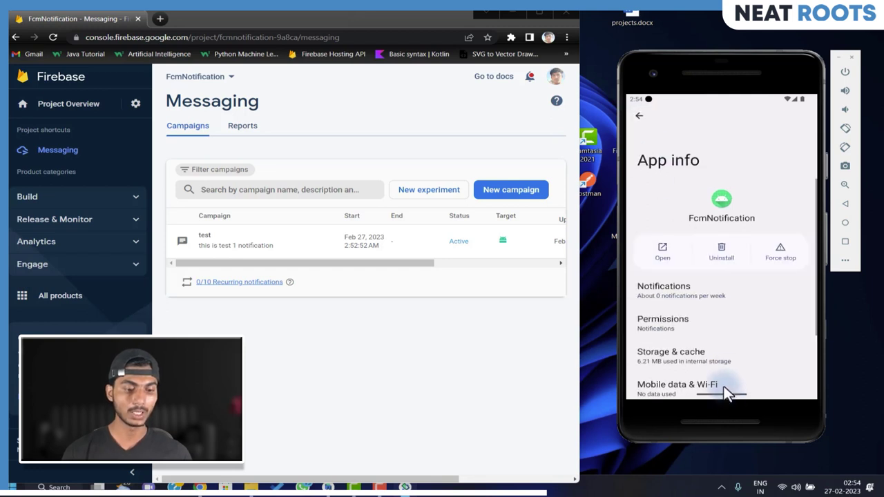
pyautogui.moveTo(728, 393); pyautogui.dragTo(725, 232)
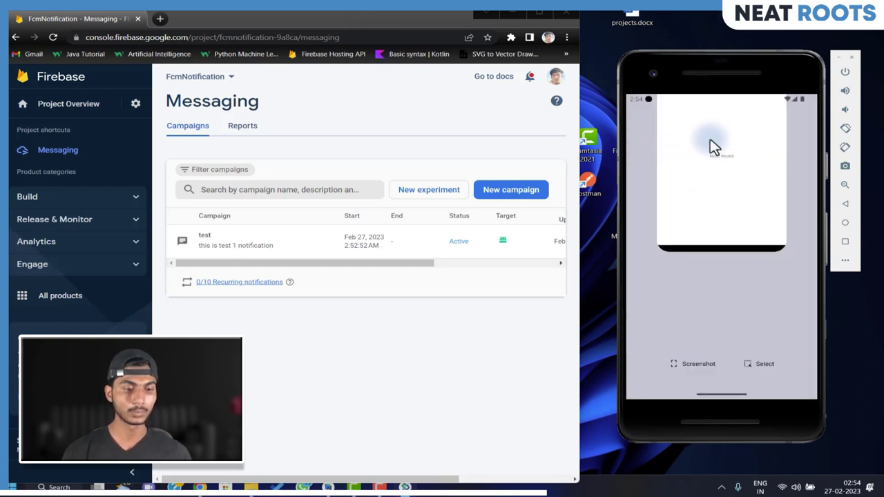
pyautogui.moveTo(710, 139); pyautogui.dragTo(705, 97)
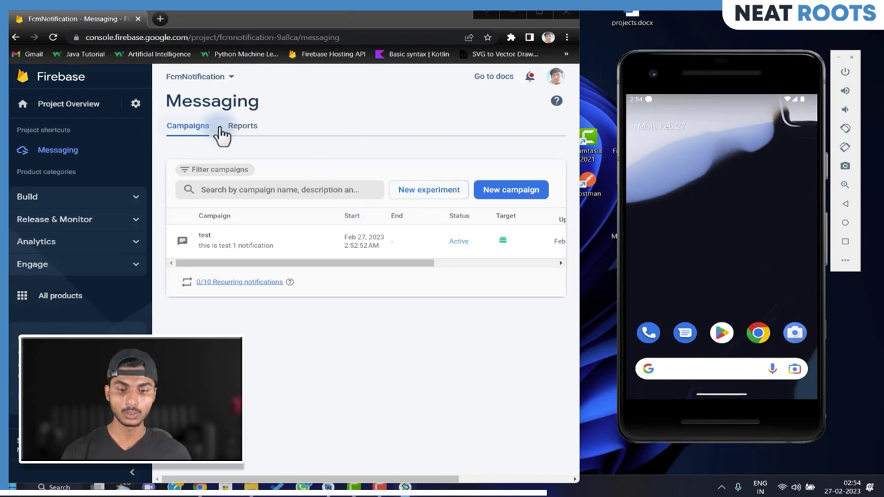
# Step: Widen the browser and scroll the campaigns table to see 'test' Completed, under 1000 sends, 0% opens
pyautogui.click(243, 127)
pyautogui.click(187, 130)
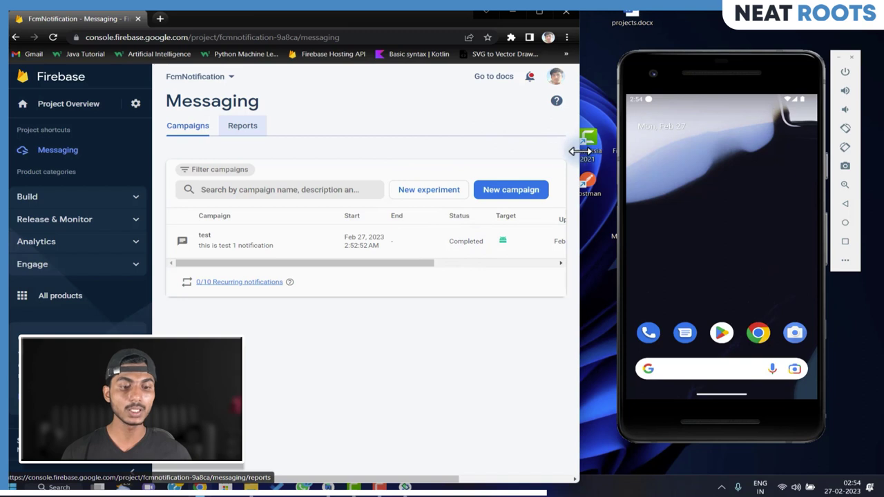
pyautogui.moveTo(579, 152); pyautogui.dragTo(604, 153)
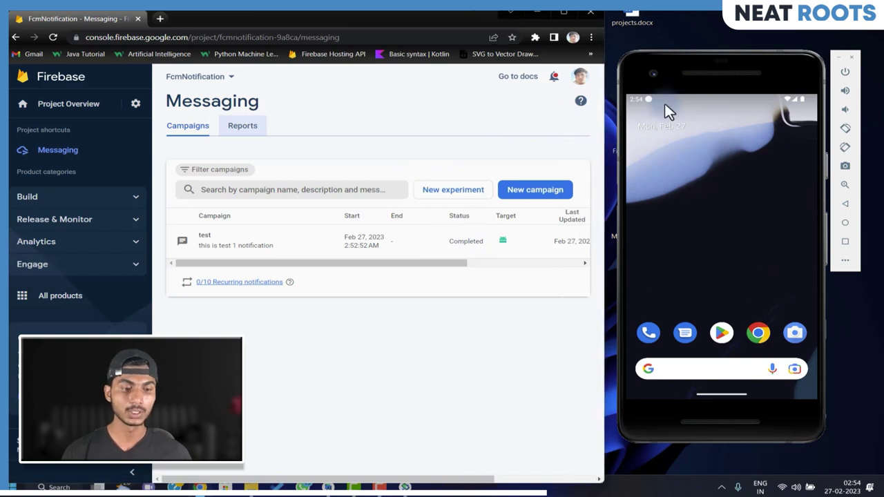
pyautogui.moveTo(707, 78); pyautogui.dragTo(739, 93)
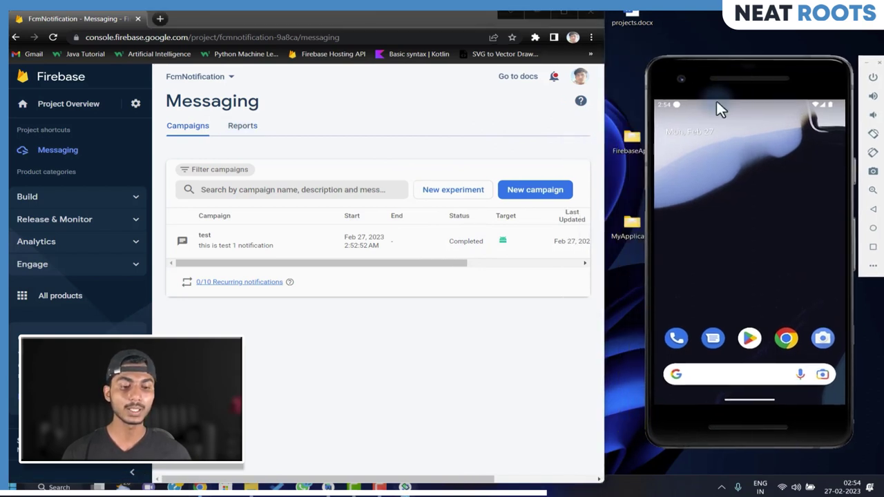
pyautogui.click(605, 224)
pyautogui.moveTo(605, 225); pyautogui.dragTo(636, 224)
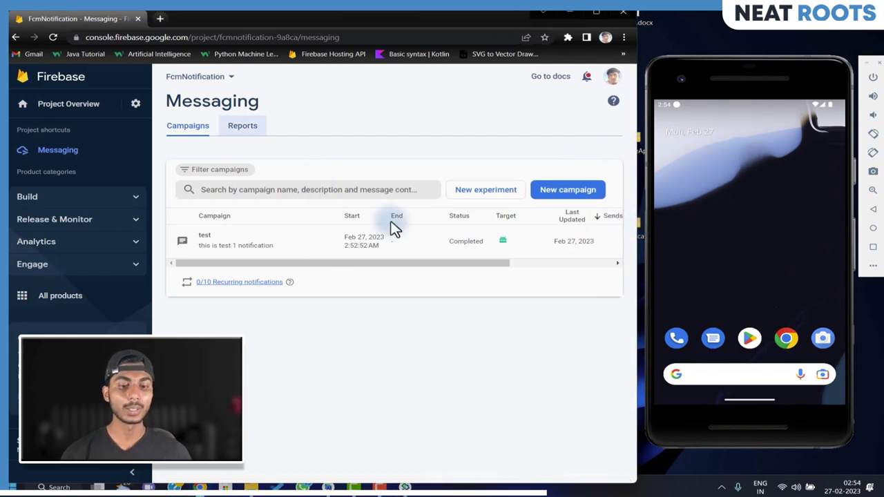
pyautogui.hscroll(2, 433, 250)
pyautogui.hscroll(-3, 437, 252)
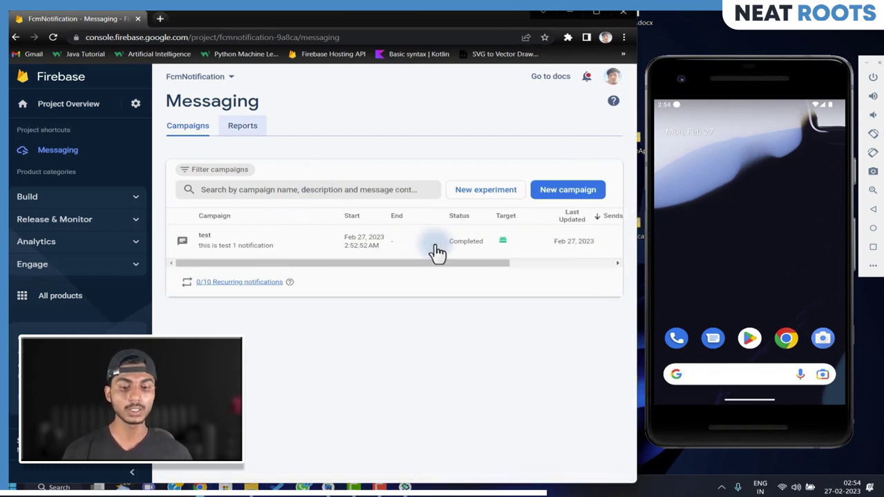
pyautogui.hscroll(3, 437, 250)
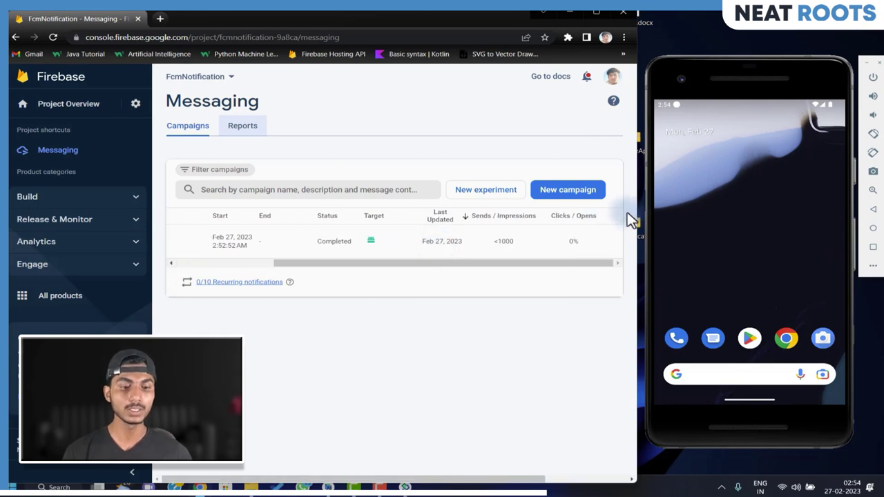
# Step: Start a new notification campaign titled 'test 2' with text 'this test 2 notification'
pyautogui.click(577, 194)
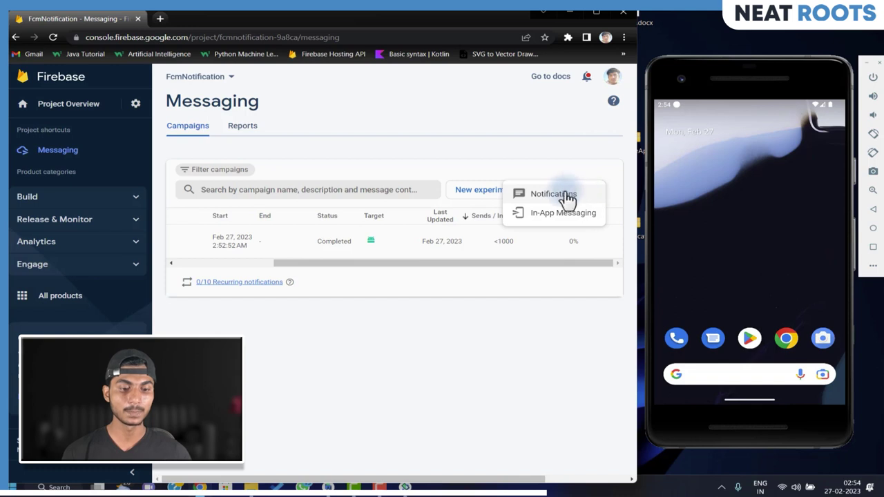
pyautogui.click(567, 196)
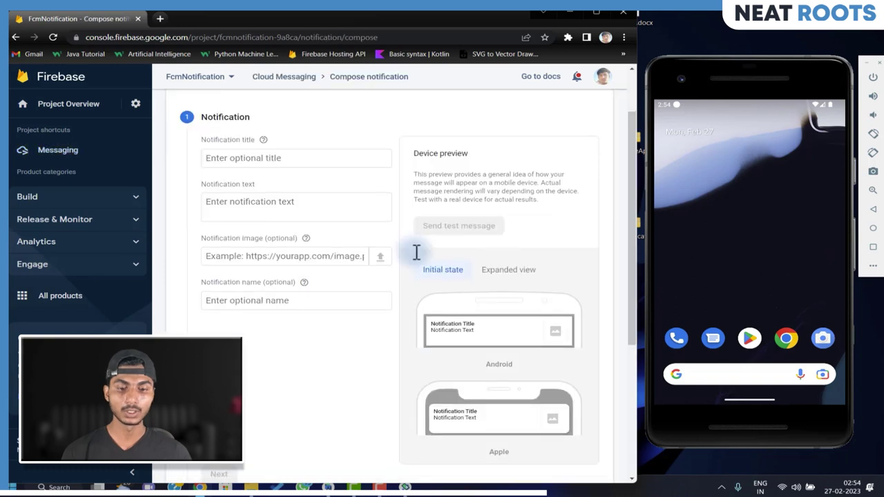
pyautogui.click(295, 166)
pyautogui.write('test 2')
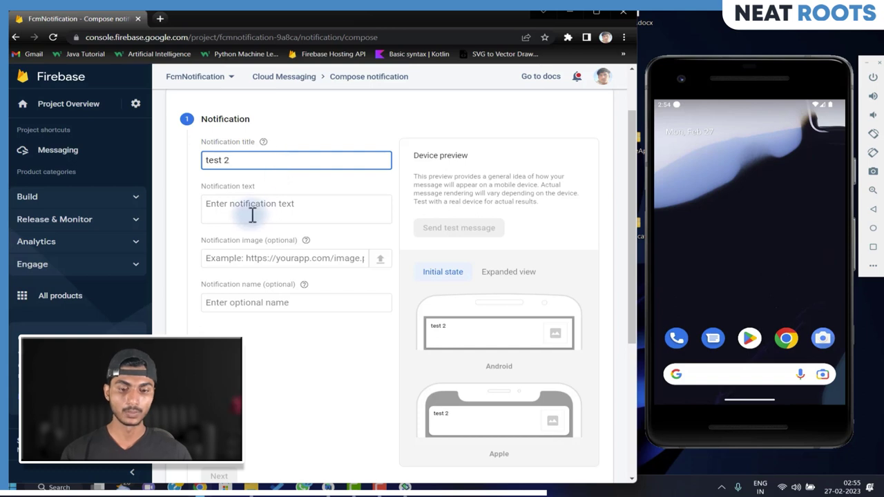
pyautogui.click(252, 213)
pyautogui.write('this test 2 notification')
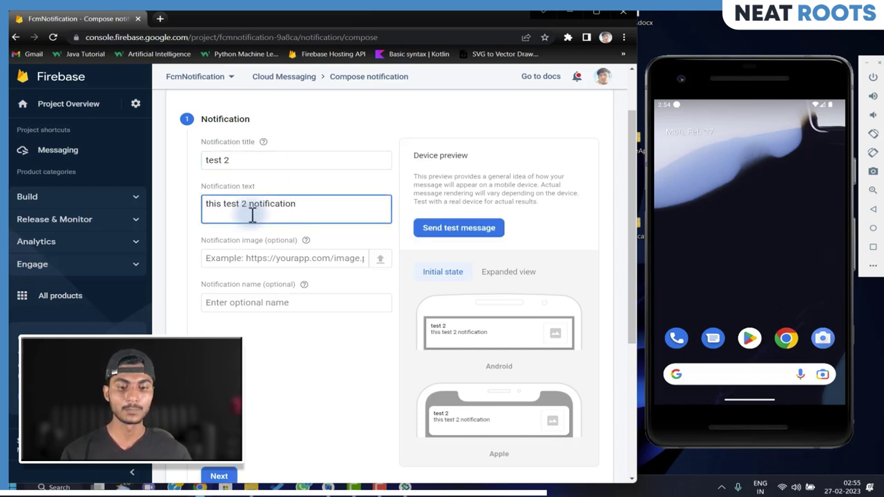
# Step: Pass the image field and continue to the Target step
pyautogui.scroll(-1, 253, 216)
pyautogui.click(287, 214)
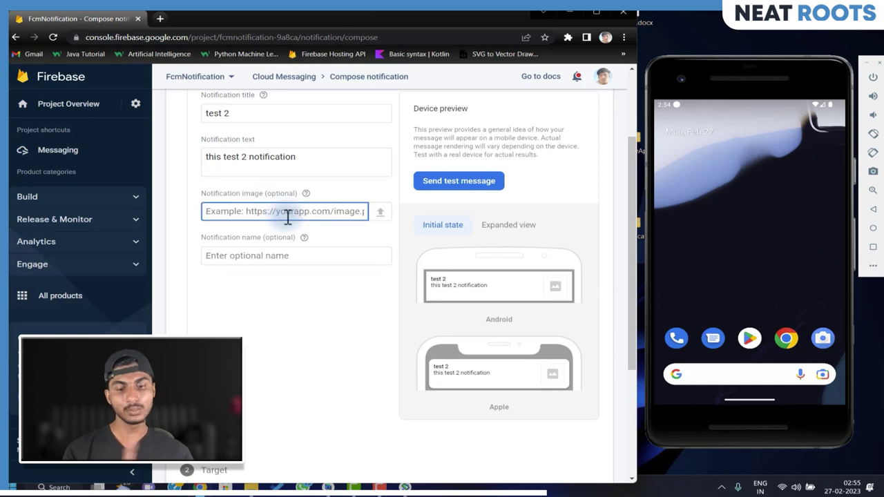
pyautogui.scroll(-3, 283, 223)
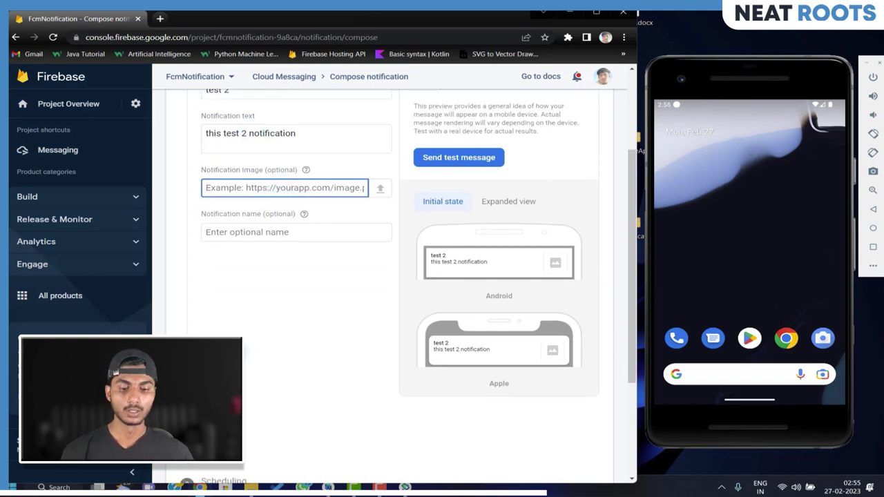
pyautogui.click(222, 286)
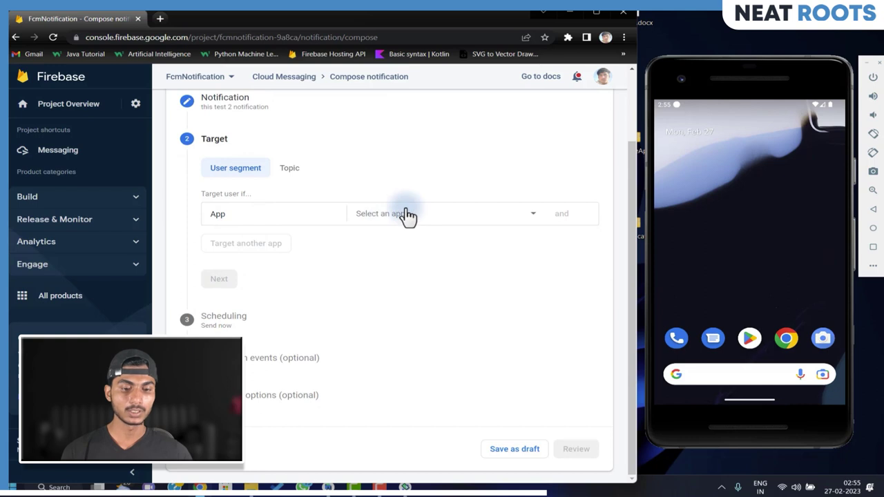
# Step: Target the comNeatRoots.fcmnotification app and advance through scheduling and conversion events
pyautogui.click(404, 216)
pyautogui.click(404, 217)
pyautogui.click(218, 279)
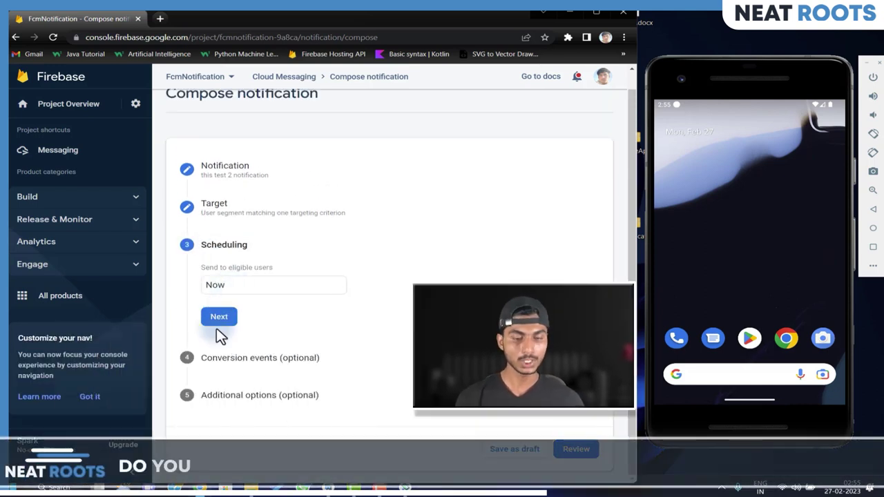
pyautogui.click(217, 323)
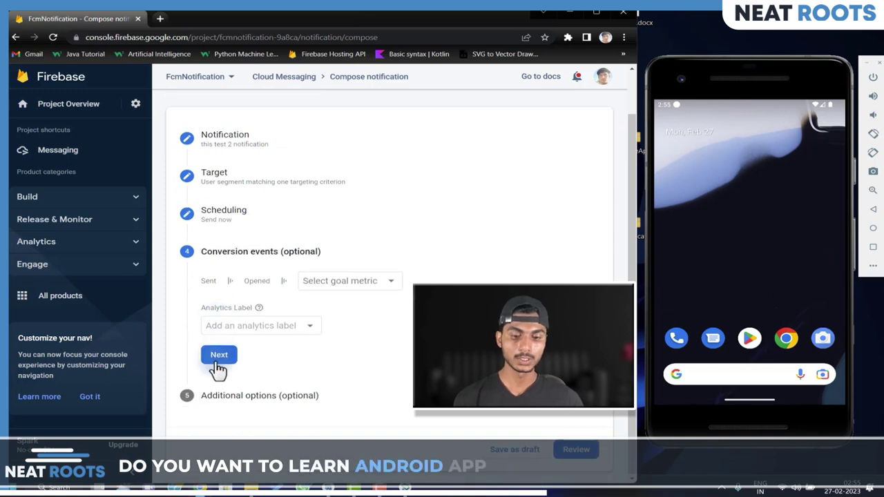
pyautogui.click(216, 361)
# Step: Enable notification sound, then review and publish the test 2 campaign
pyautogui.click(243, 320)
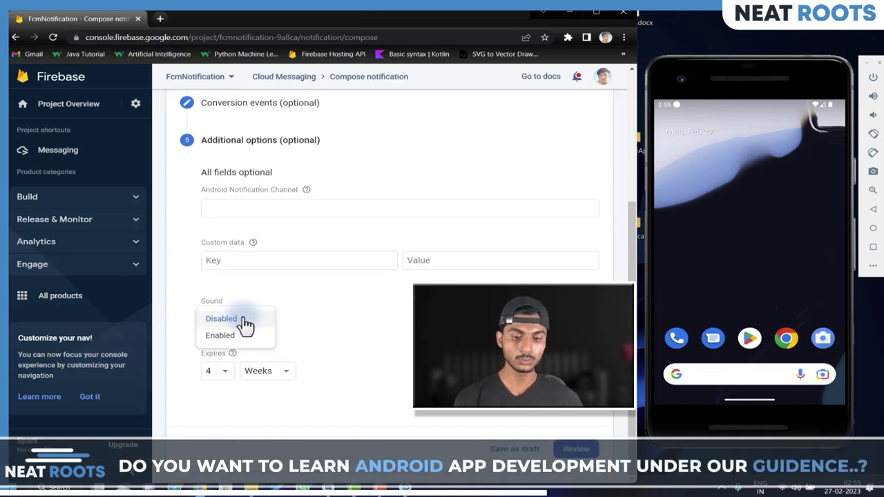
pyautogui.click(244, 336)
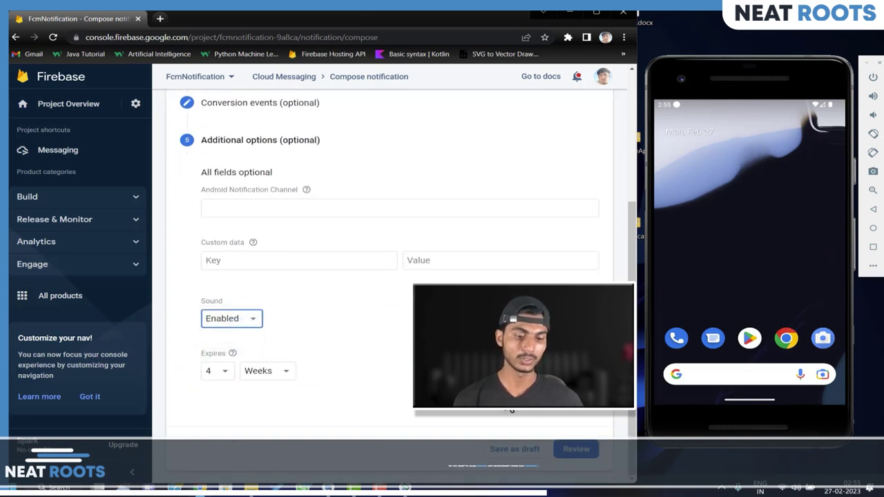
pyautogui.click(570, 448)
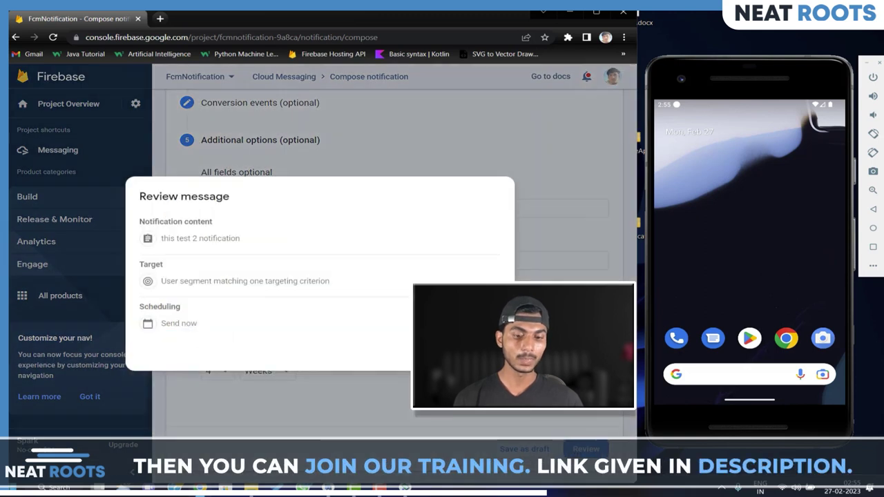
pyautogui.press('Escape')
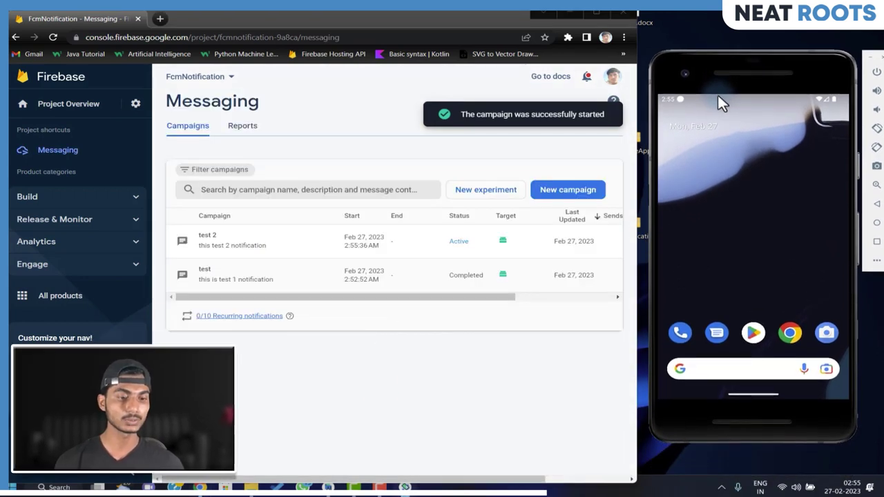
# Step: Swipe away the old My Application notification from the emulator's shade and collapse it
pyautogui.moveTo(717, 96); pyautogui.dragTo(713, 283)
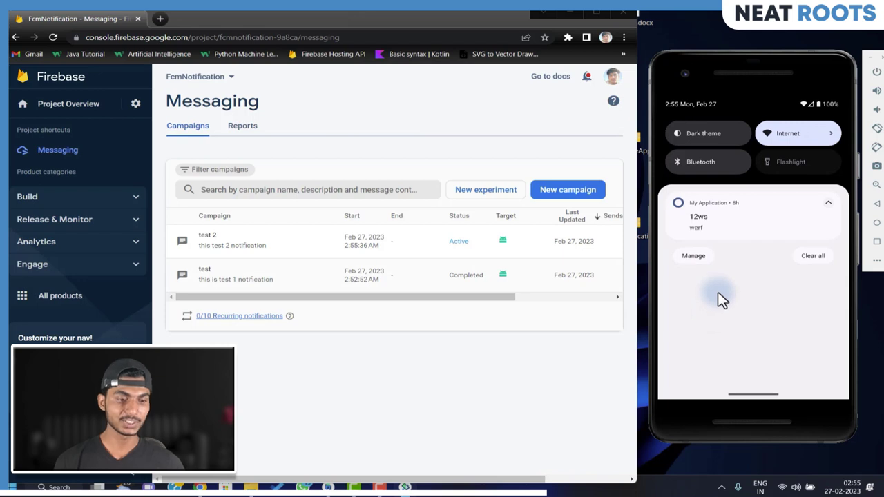
pyautogui.moveTo(729, 238); pyautogui.dragTo(819, 214)
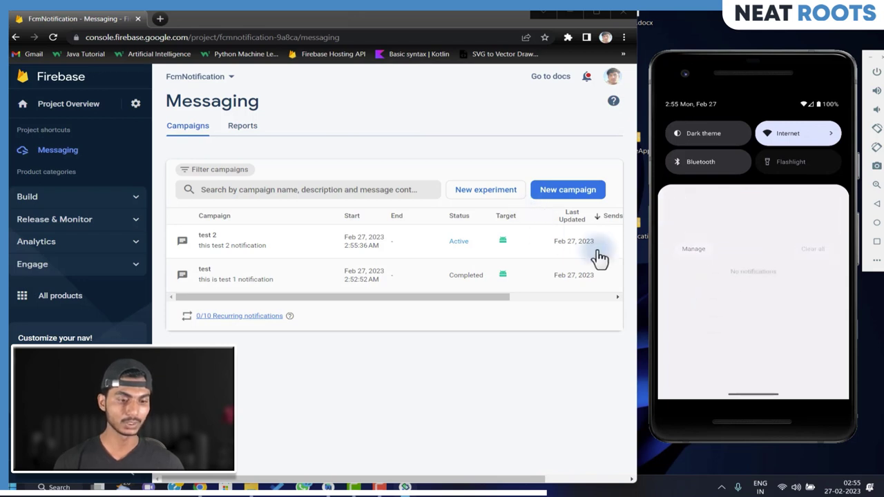
pyautogui.moveTo(748, 325); pyautogui.dragTo(745, 266)
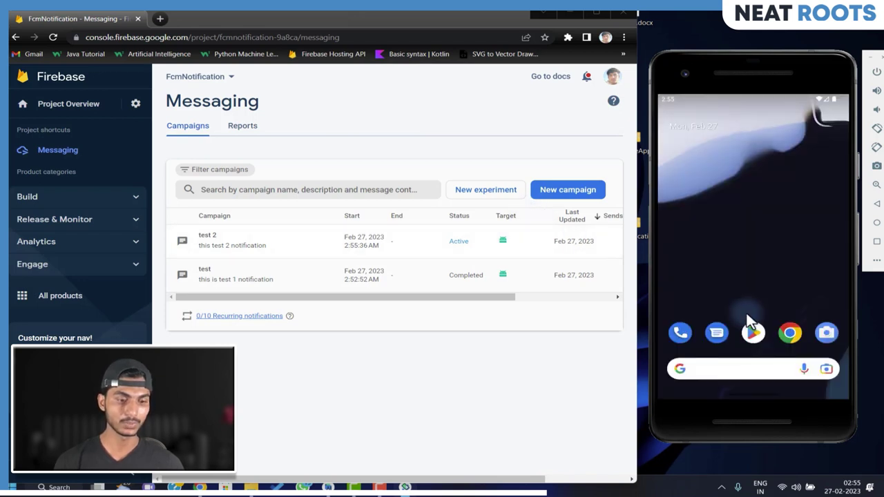
pyautogui.moveTo(751, 94); pyautogui.dragTo(746, 90)
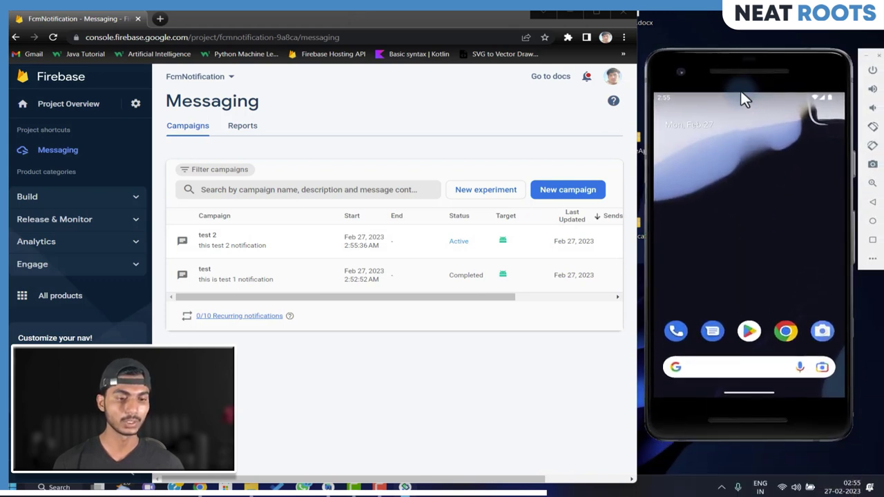
pyautogui.moveTo(741, 93); pyautogui.dragTo(732, 195)
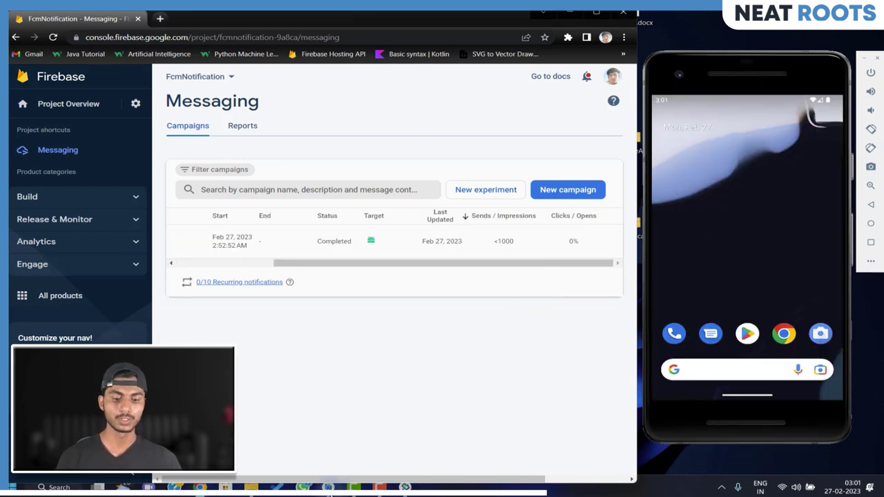
# Step: Review the INTERNET and WAKE_LOCK permissions in AndroidManifest.xml, then rerun the app on the emulator
pyautogui.click(354, 487)
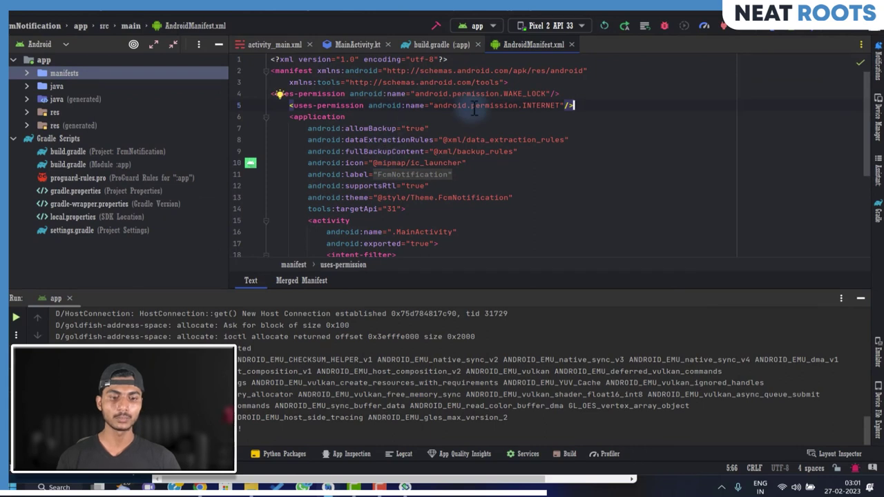
pyautogui.scroll(3, 474, 109)
pyautogui.click(472, 105)
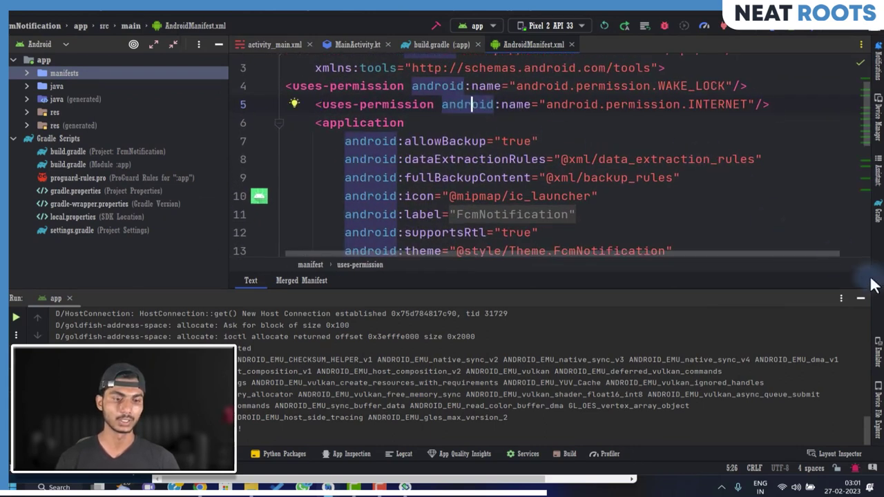
pyautogui.click(868, 299)
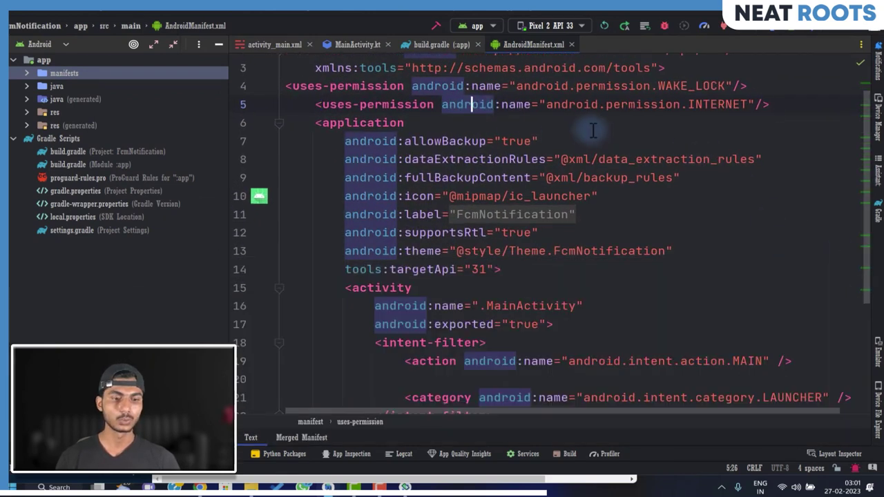
pyautogui.scroll(2, 590, 131)
pyautogui.doubleClick(704, 136)
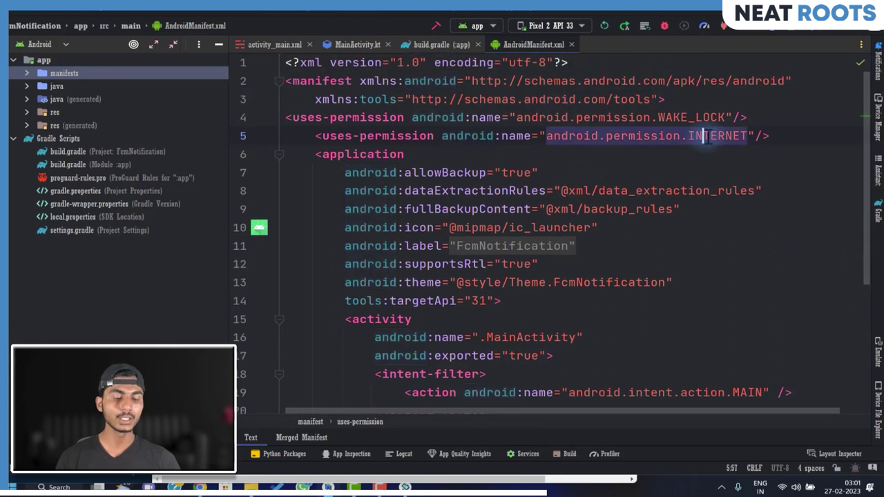
pyautogui.doubleClick(678, 117)
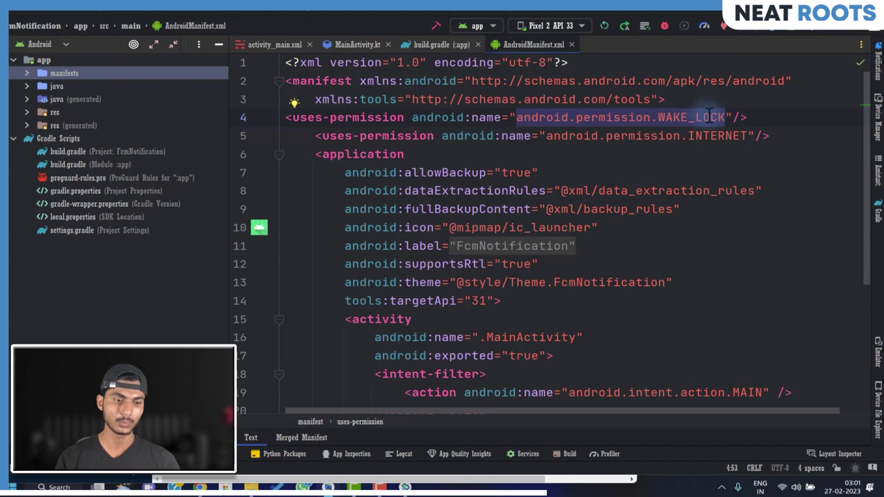
pyautogui.moveTo(708, 114)
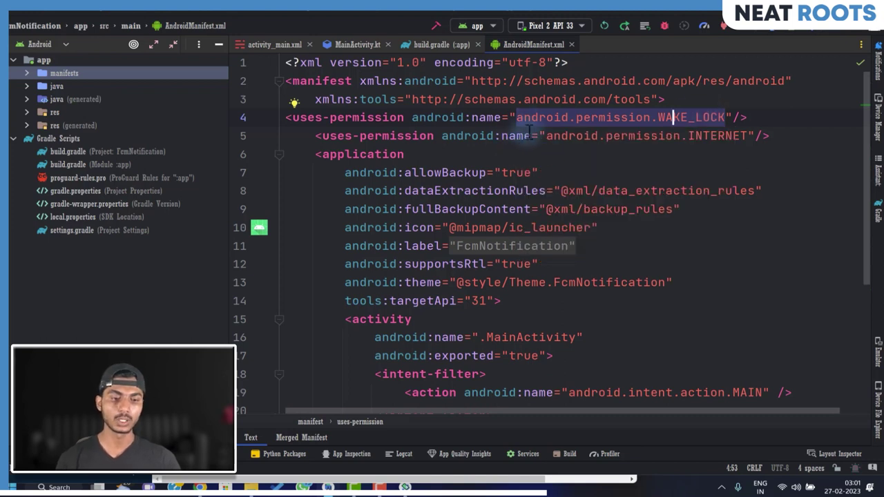
pyautogui.click(605, 25)
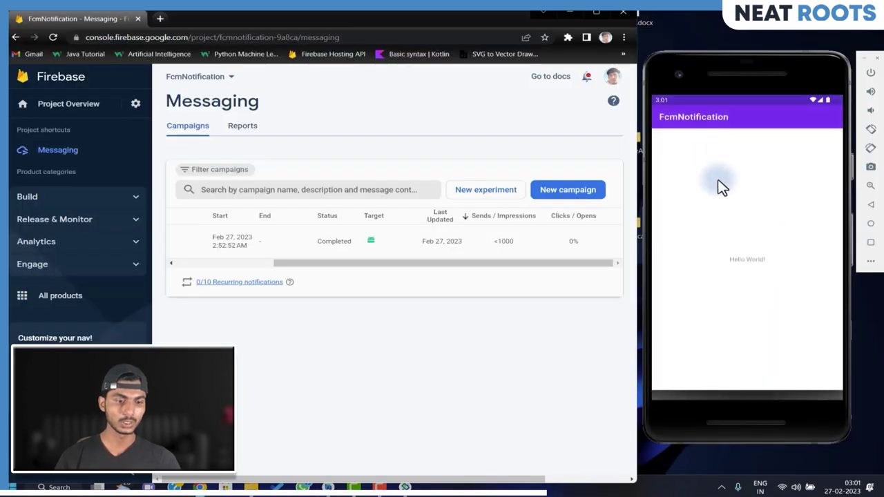
# Step: Bring up the emulator's recent apps overview and browse the open apps
pyautogui.moveTo(751, 409); pyautogui.dragTo(742, 263)
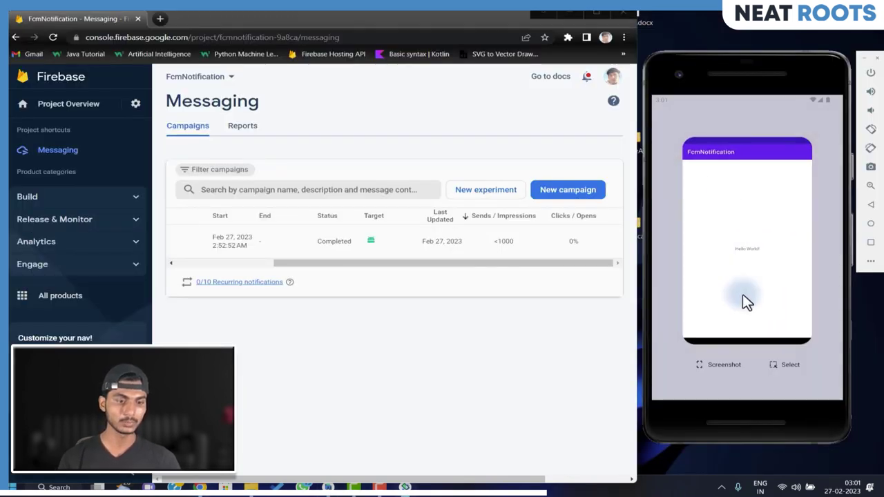
pyautogui.hscroll(3, 499, 210)
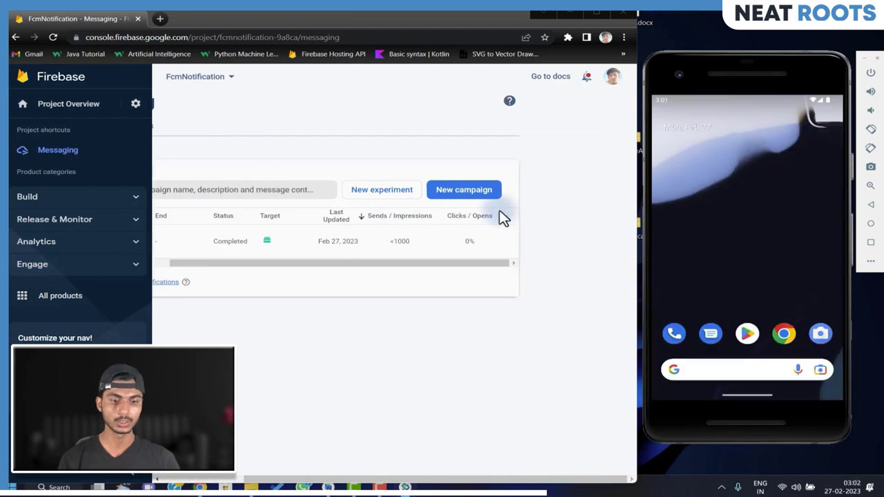
pyautogui.click(453, 193)
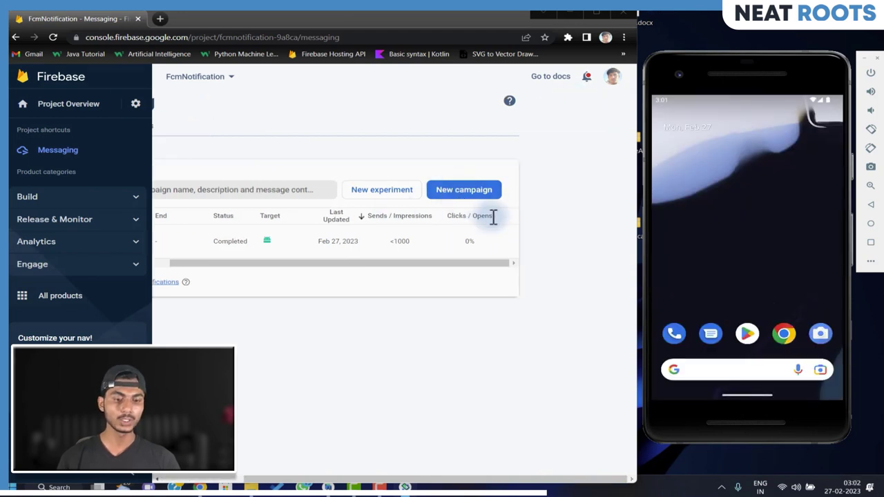
pyautogui.hscroll(-3, 477, 221)
pyautogui.hscroll(1, 450, 249)
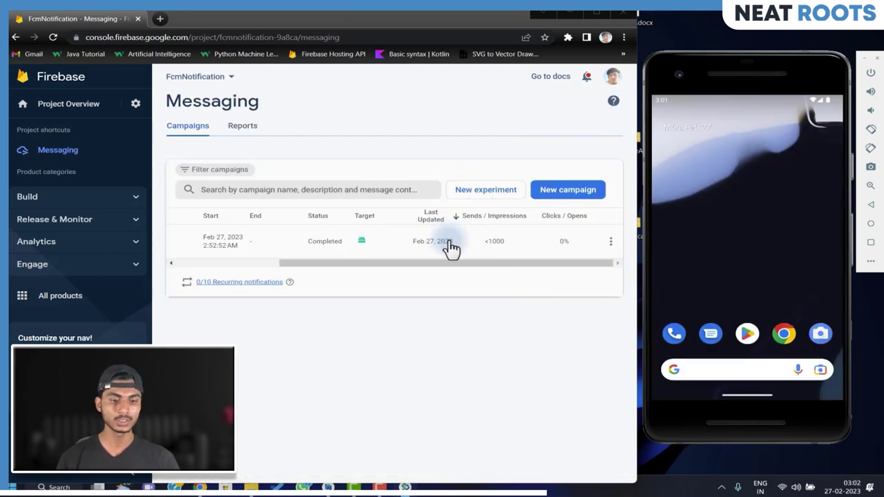
# Step: Duplicate the earlier test campaign and set it to send Now
pyautogui.click(610, 244)
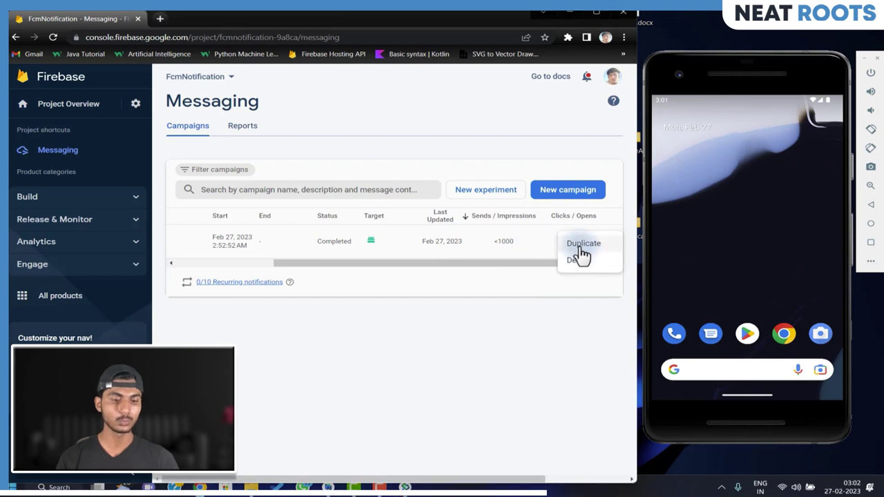
pyautogui.click(582, 246)
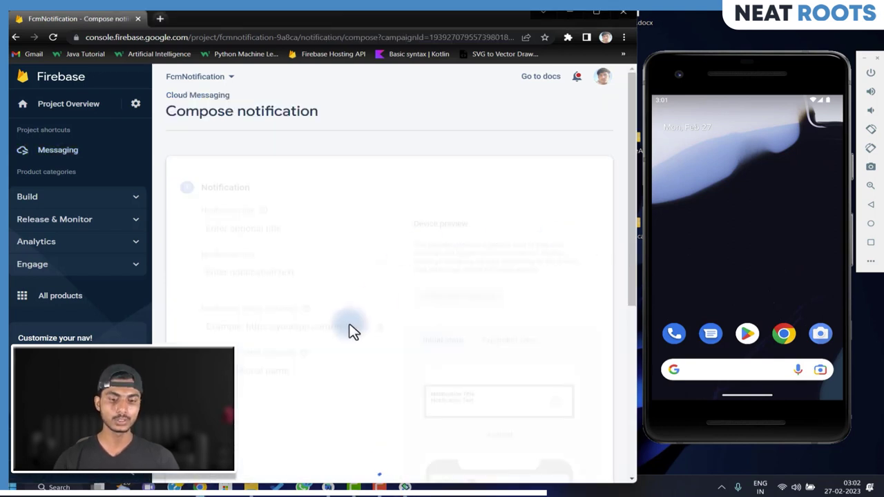
pyautogui.scroll(-5, 350, 329)
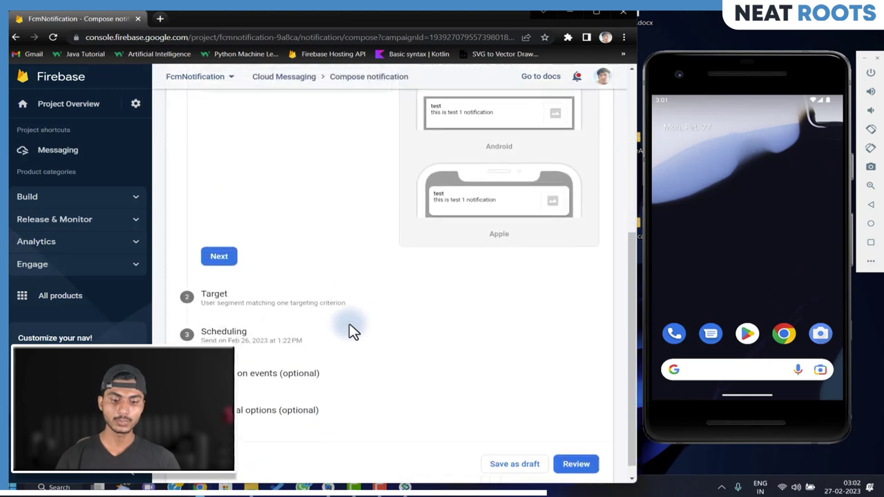
pyautogui.click(245, 324)
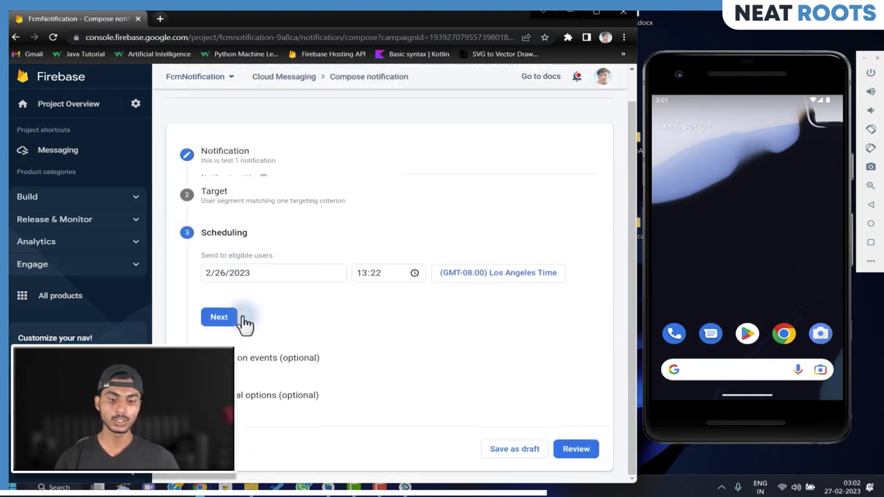
pyautogui.click(261, 281)
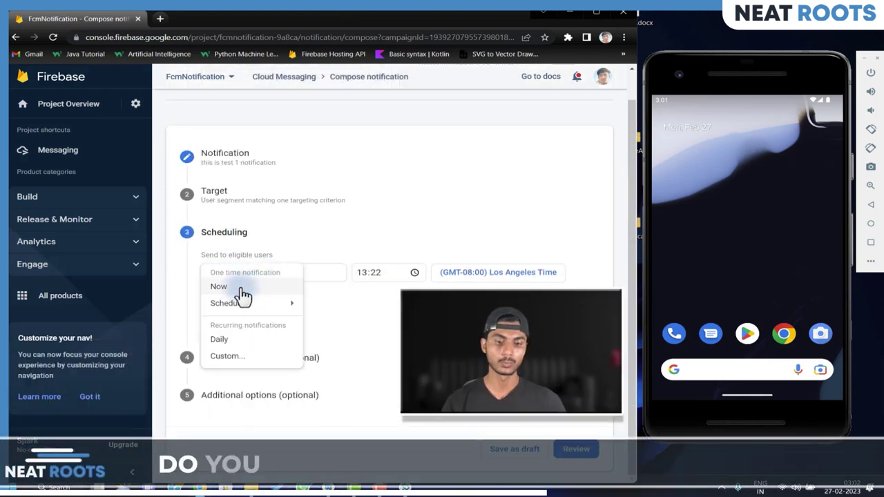
pyautogui.click(238, 287)
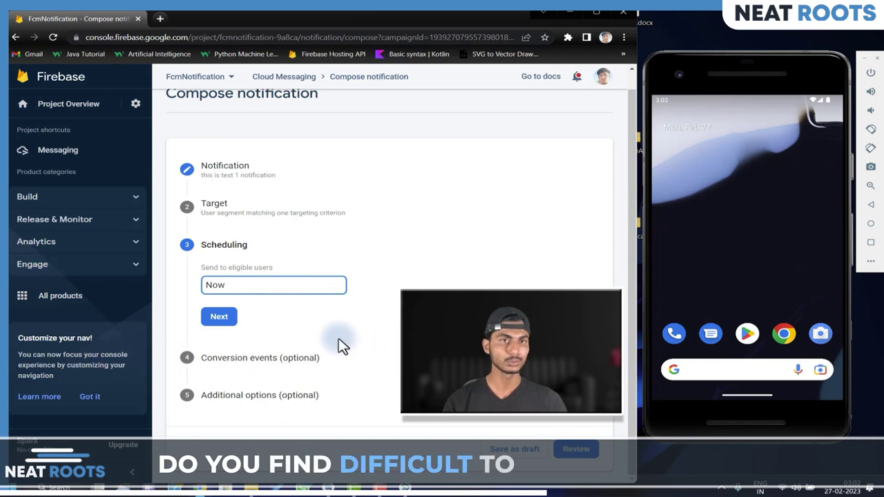
# Step: Advance past conversion events and additional options, review, and publish the duplicated campaign
pyautogui.click(215, 319)
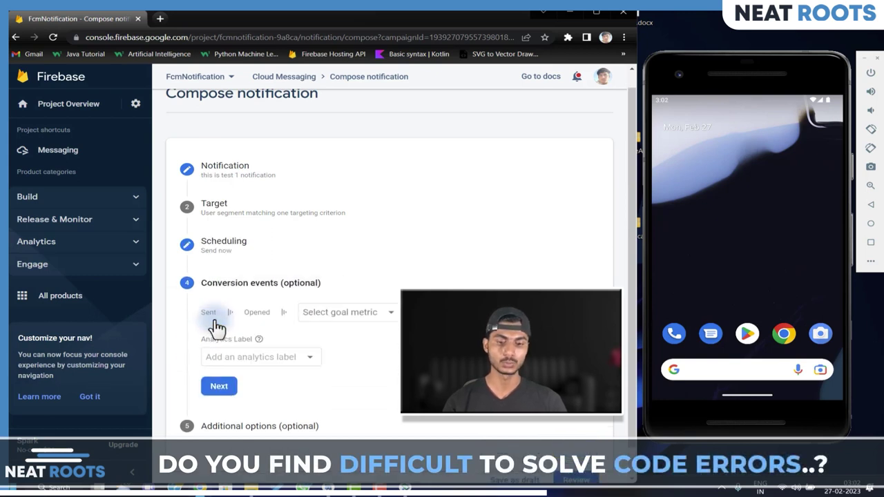
pyautogui.click(219, 387)
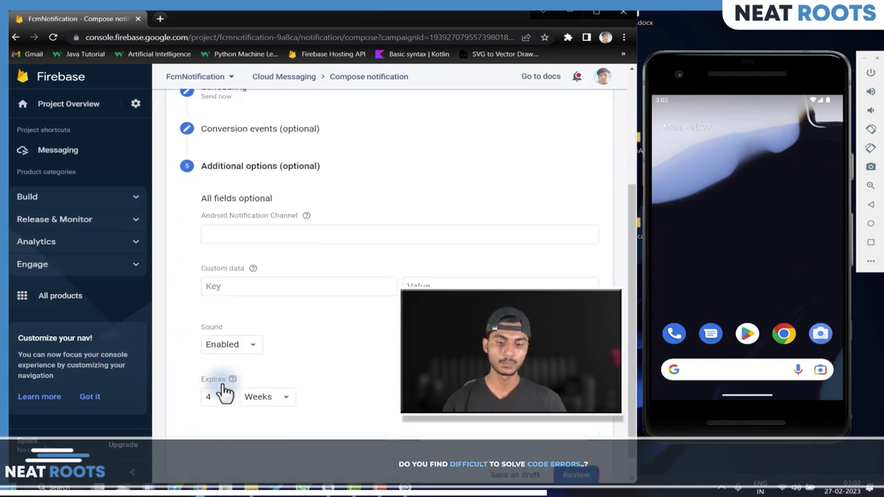
pyautogui.click(575, 475)
pyautogui.click(484, 352)
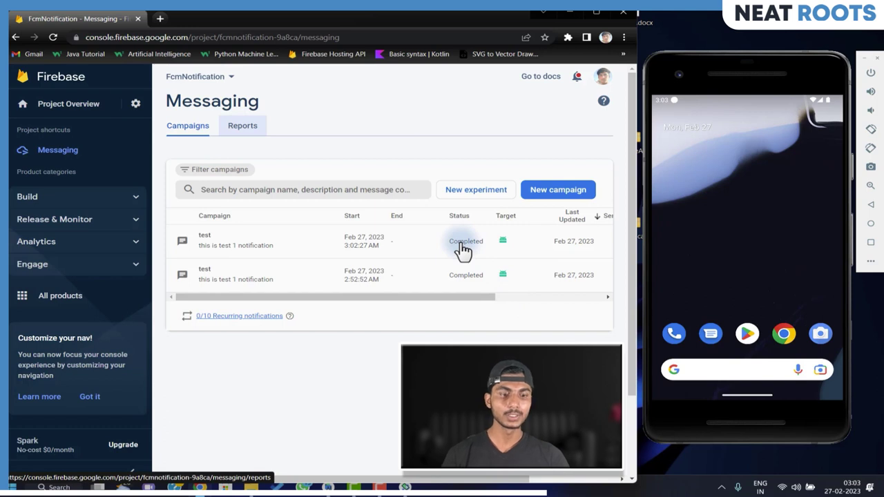
# Step: Open the received test 2 notification, then close FcmNotification from recent apps
pyautogui.moveTo(704, 97); pyautogui.dragTo(716, 238)
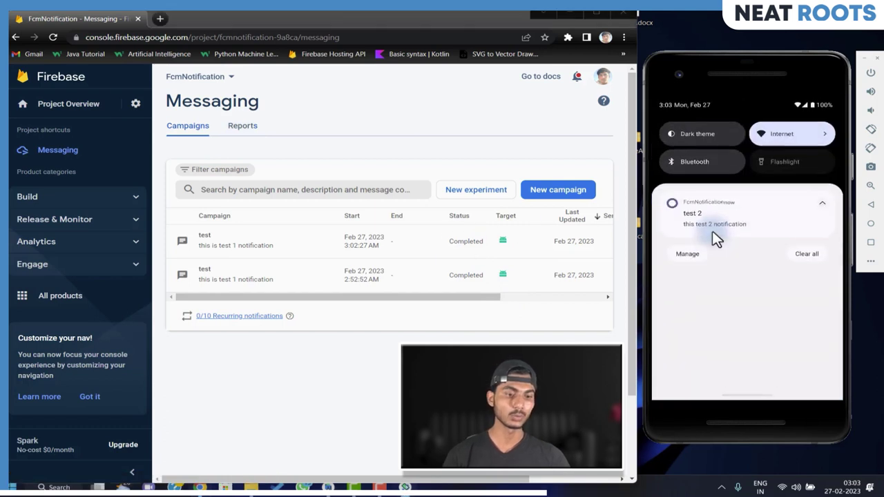
pyautogui.click(743, 227)
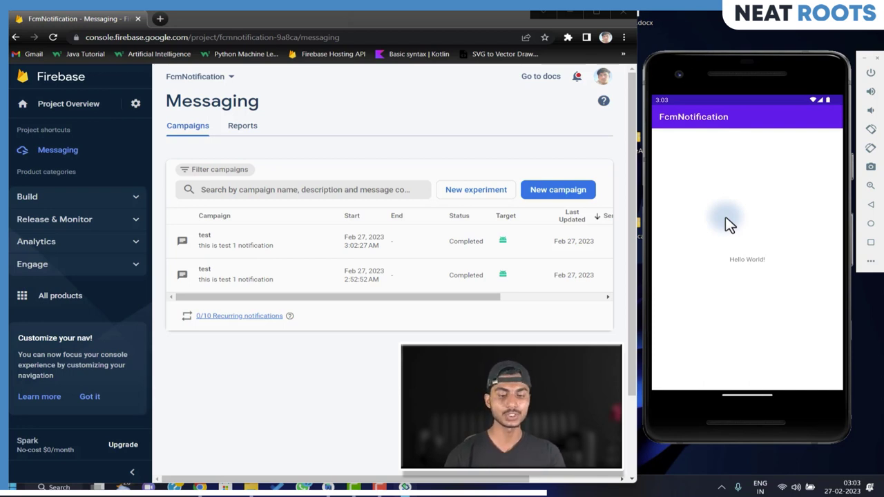
pyautogui.moveTo(729, 222); pyautogui.dragTo(736, 318)
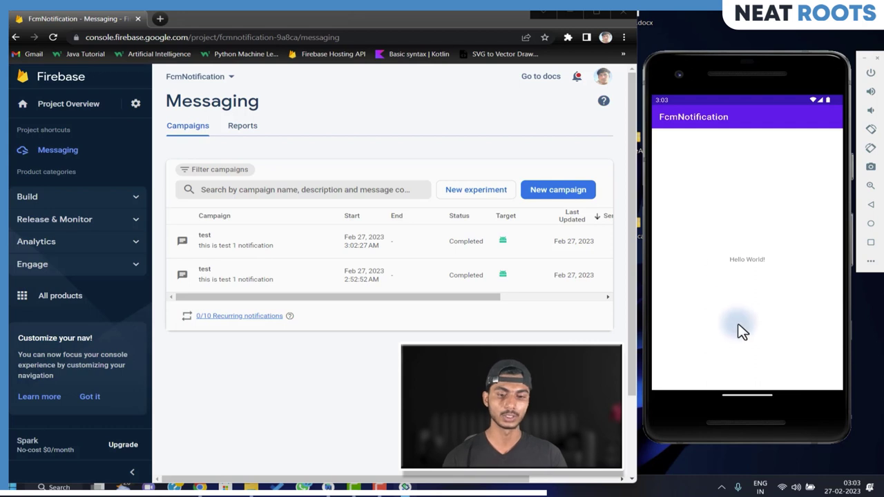
pyautogui.moveTo(744, 390)
pyautogui.mouseDown()
pyautogui.moveTo(730, 282)
pyautogui.moveTo(742, 111)
pyautogui.mouseUp()
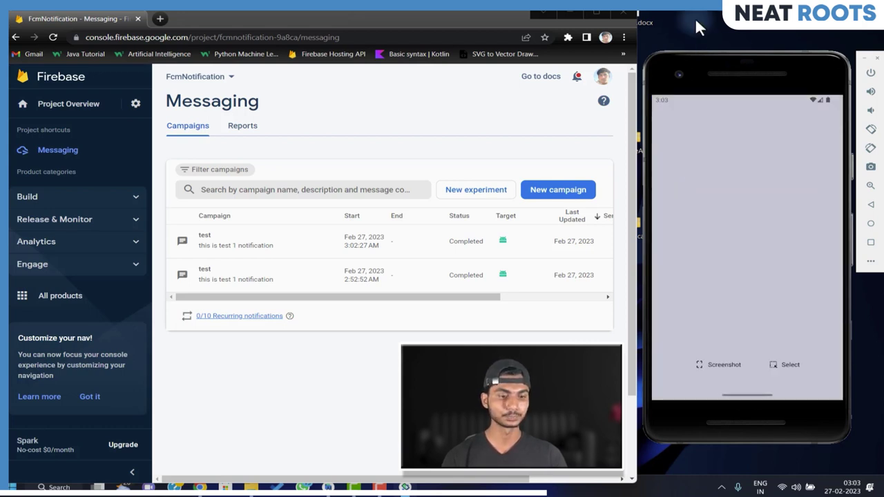
pyautogui.click(596, 13)
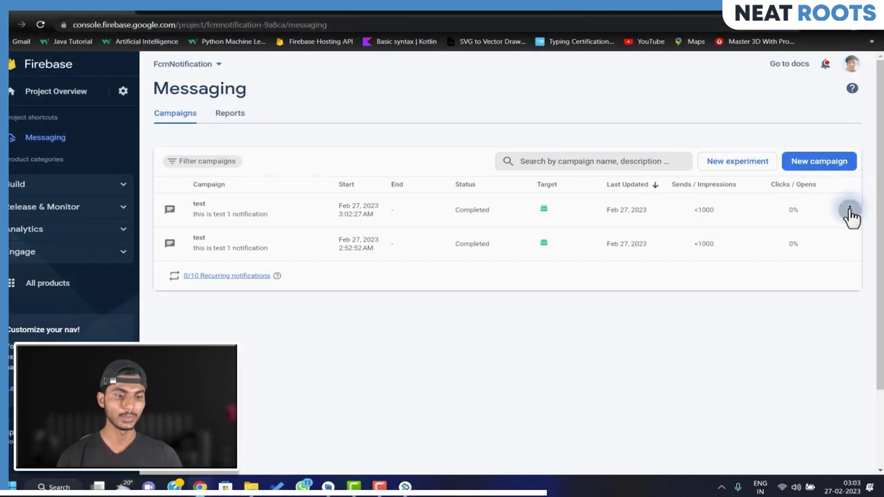
# Step: Delete the newest test campaign
pyautogui.click(850, 213)
pyautogui.click(811, 232)
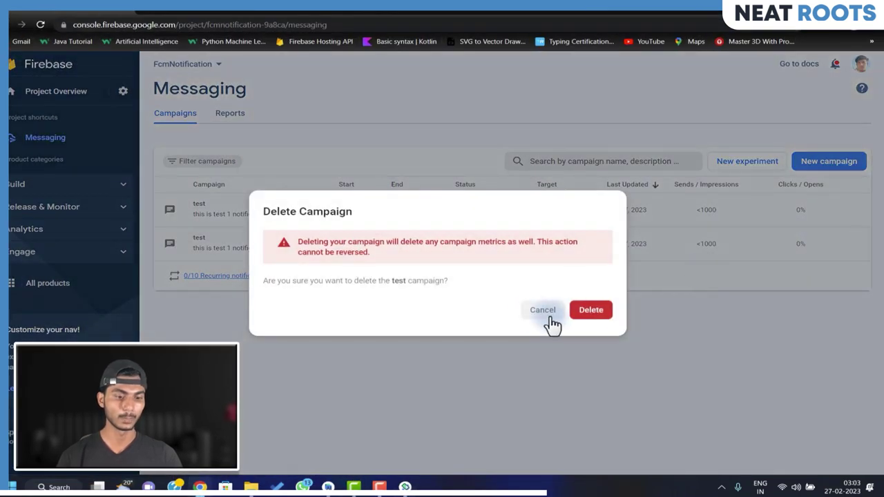
pyautogui.click(595, 313)
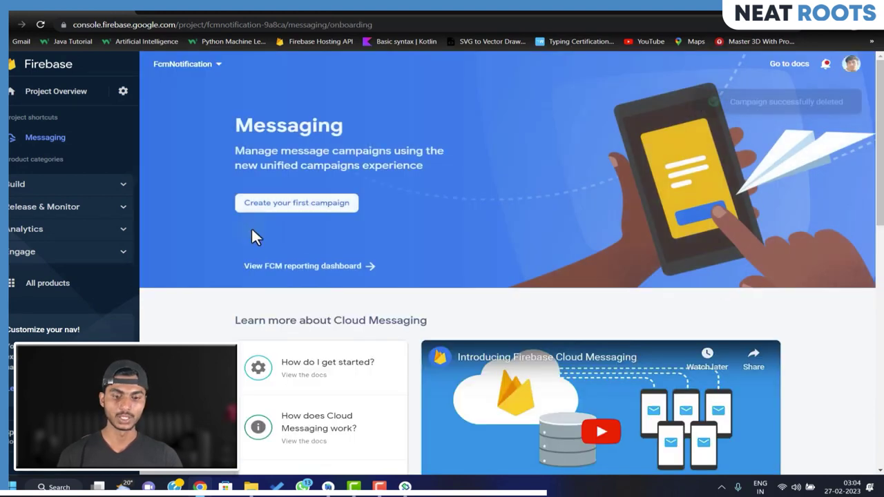
# Step: Create a new Firebase Notification messages campaign
pyautogui.click(252, 206)
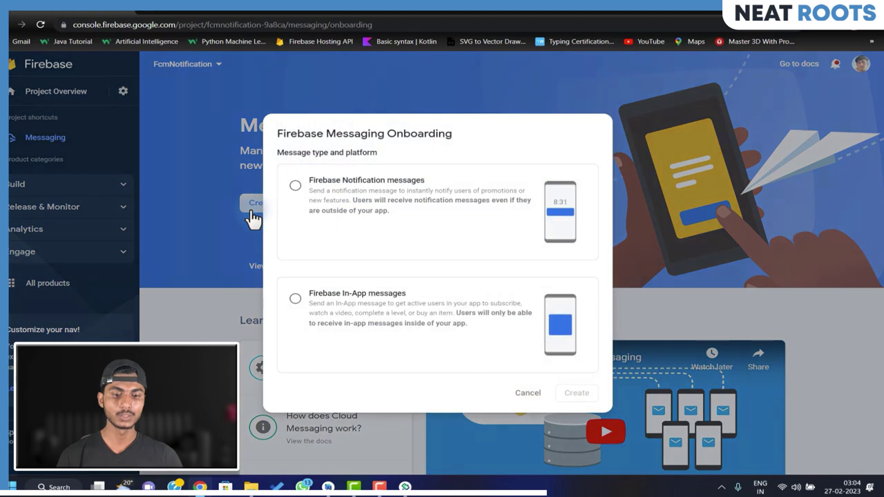
pyautogui.click(323, 202)
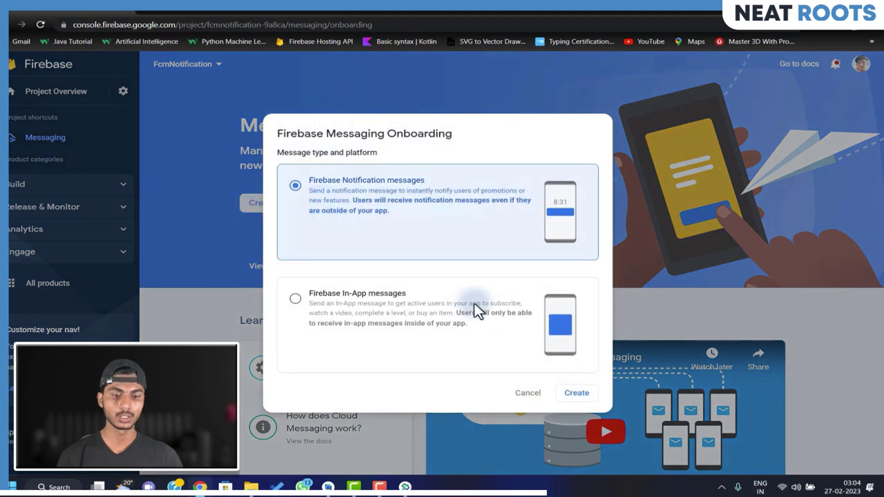
pyautogui.click(575, 393)
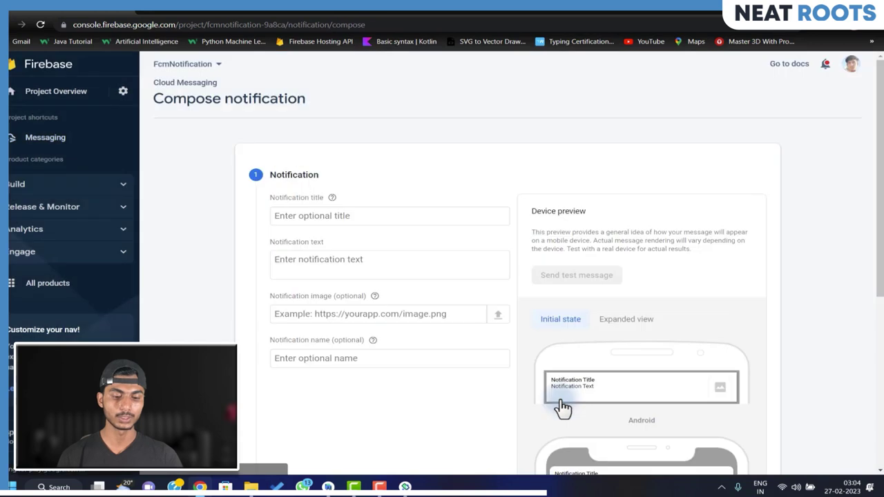
# Step: Title the notification 'test notification'
pyautogui.click(288, 216)
pyautogui.write('this my tes')
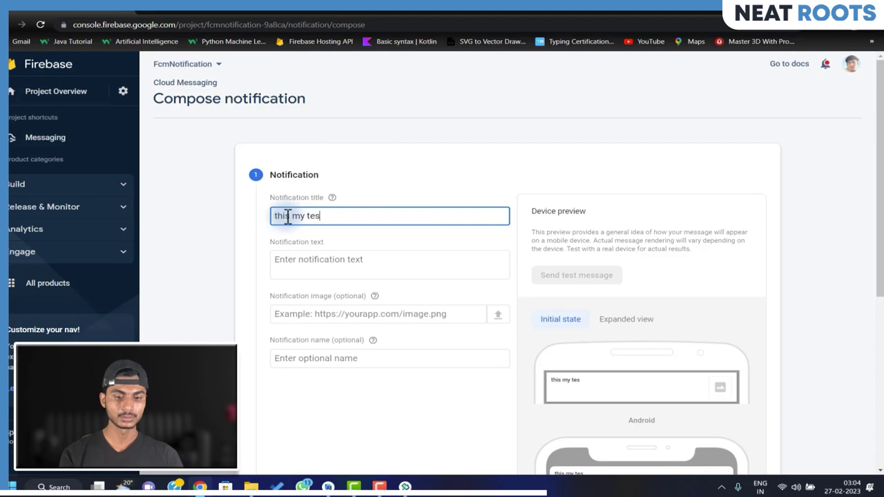
pyautogui.press('BackSpace')
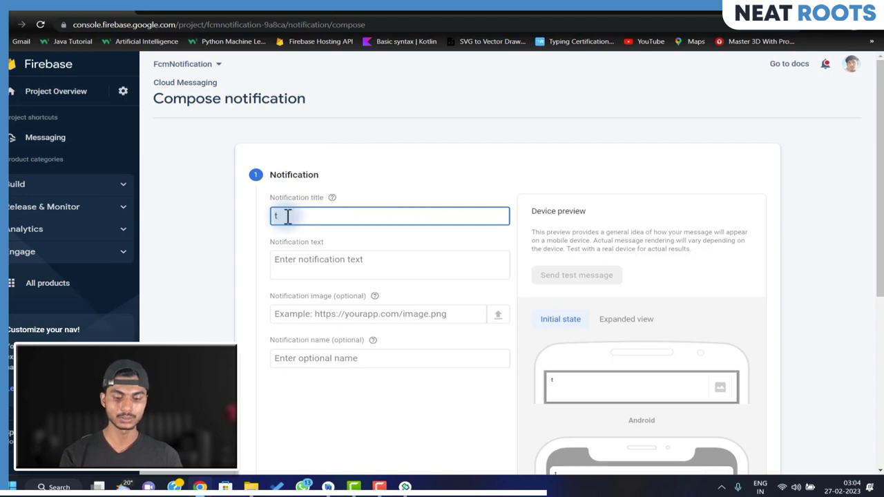
pyautogui.write('est notification')
# Step: Enter the text 'this my test of notification', fixing the 'notificaztion' typo
pyautogui.press('Tab')
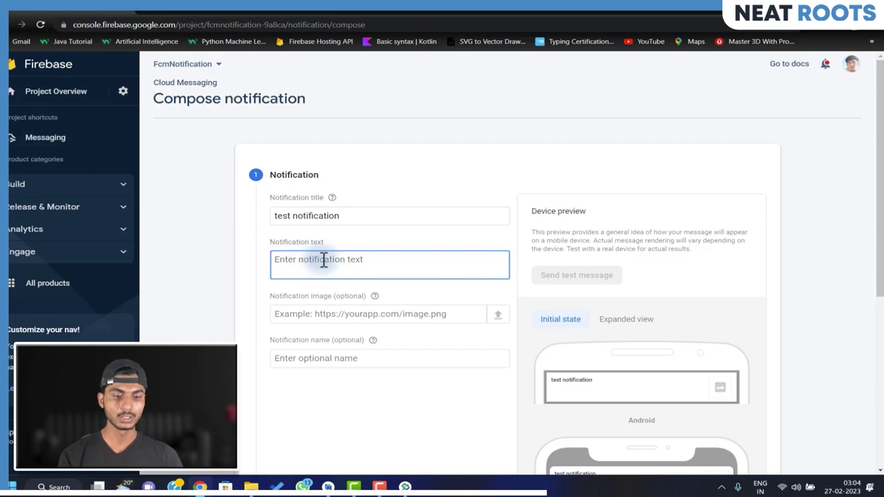
pyautogui.write('this my test of')
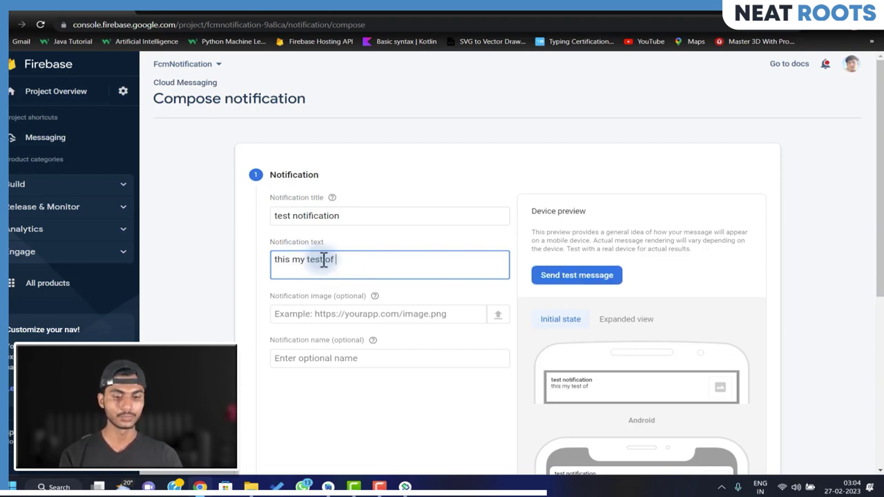
pyautogui.write(' notificaztion')
pyautogui.click(372, 259)
pyautogui.press('BackSpace')
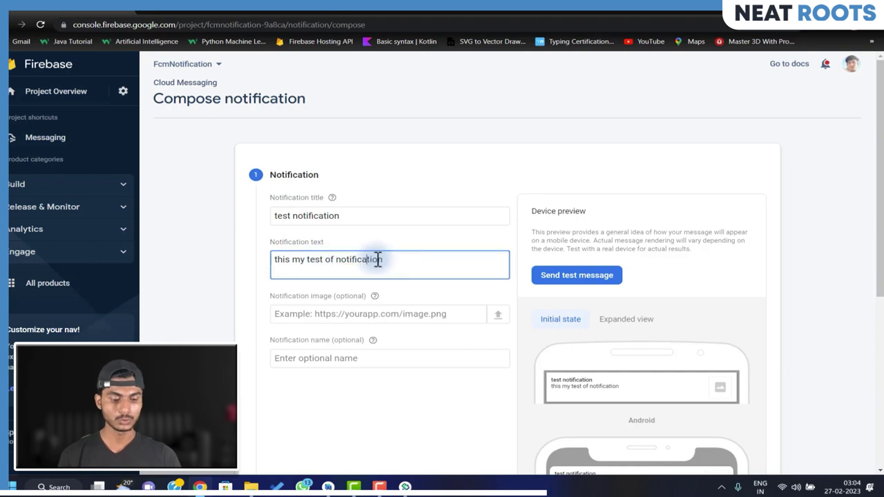
# Step: Toggle the device preview between Expanded view and Initial state
pyautogui.click(345, 321)
pyautogui.scroll(-2, 477, 353)
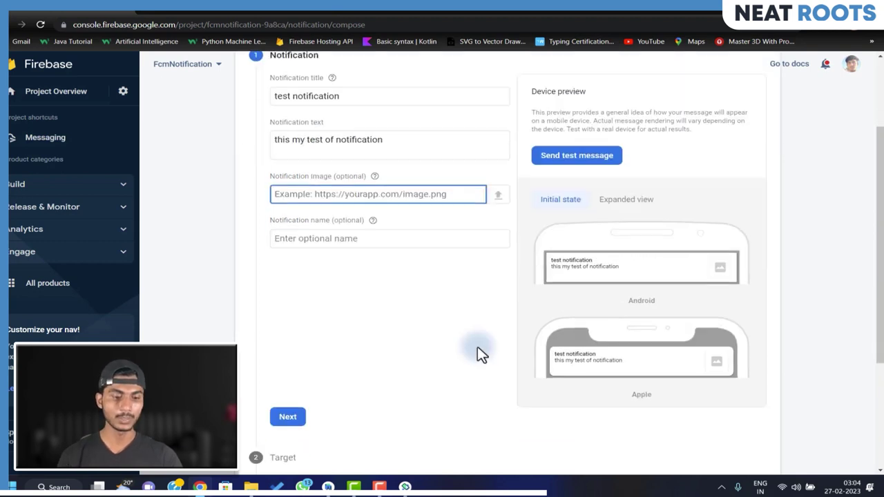
pyautogui.scroll(-1, 602, 187)
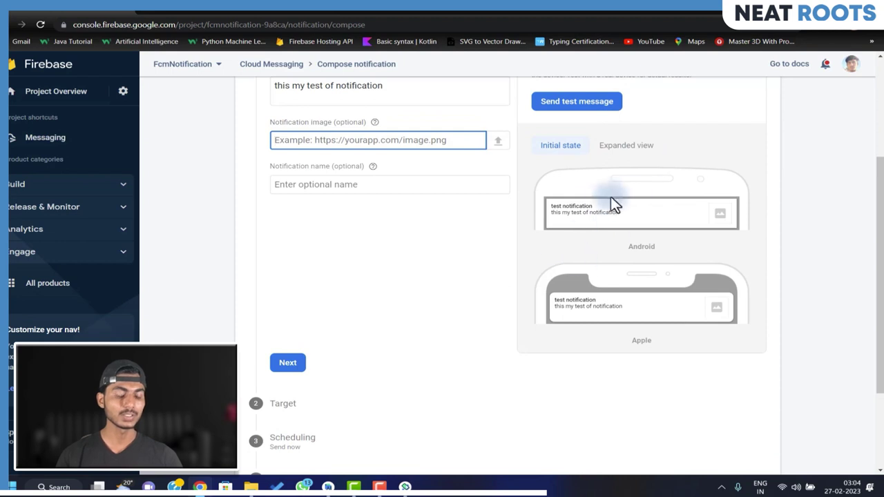
pyautogui.click(630, 153)
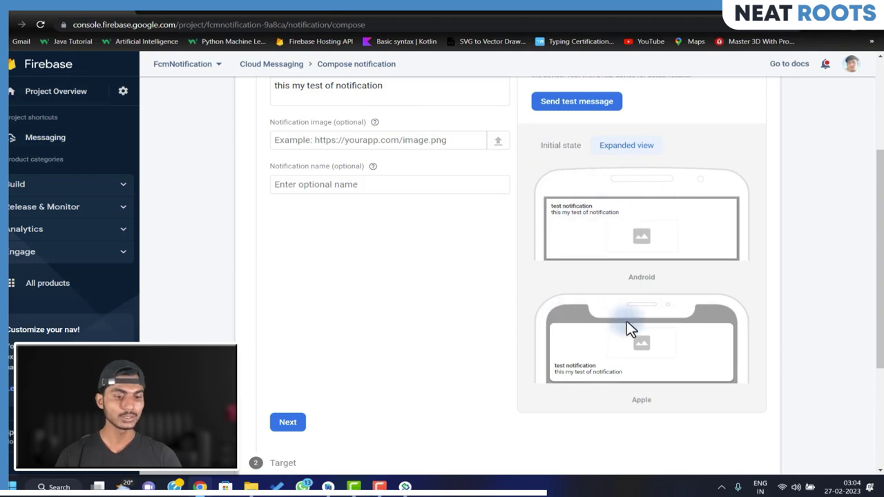
pyautogui.click(560, 141)
pyautogui.scroll(1, 487, 217)
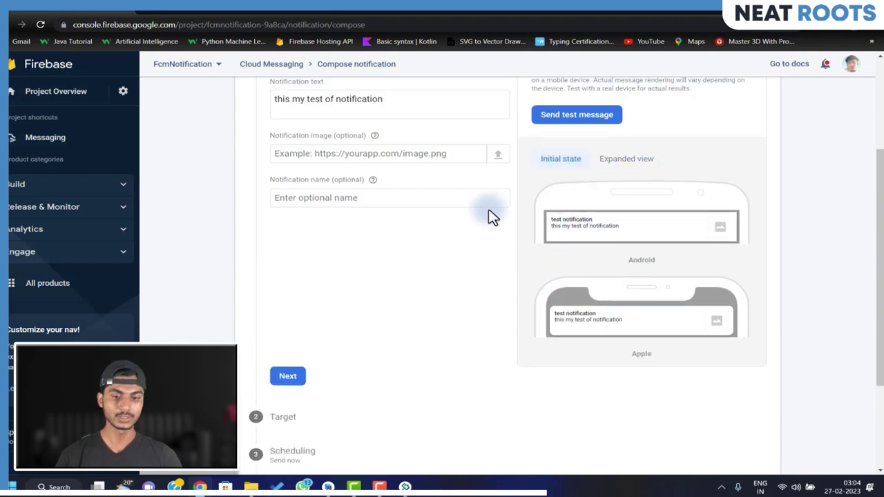
pyautogui.click(317, 187)
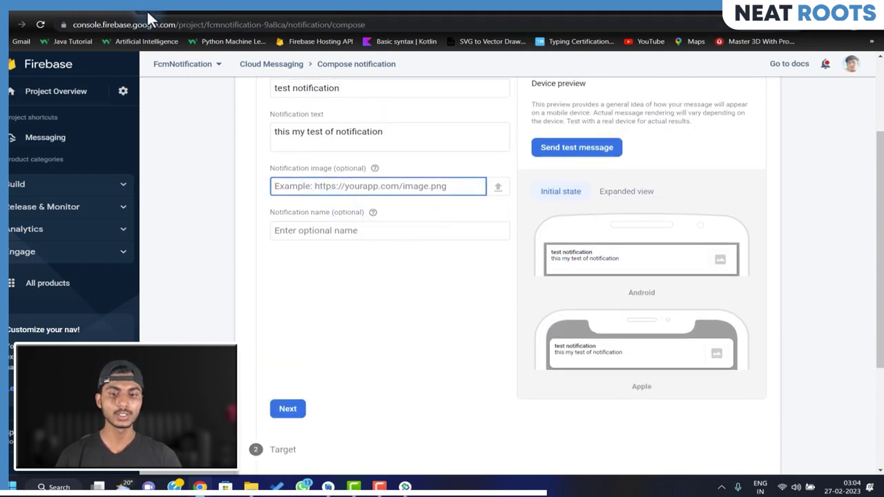
# Step: Search Google Images for 'neat roots' and paste the logo's image address into the image field
pyautogui.hotkey('ctrl', 't')
pyautogui.write('neat roots')
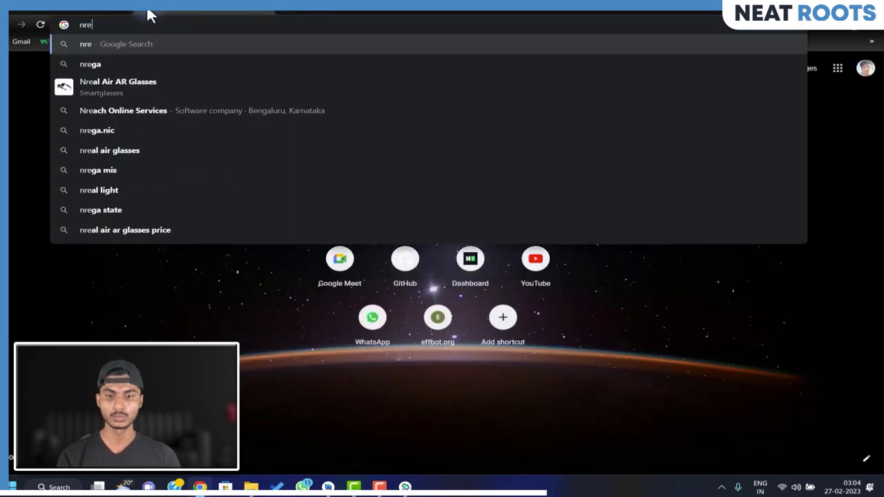
pyautogui.press('Return')
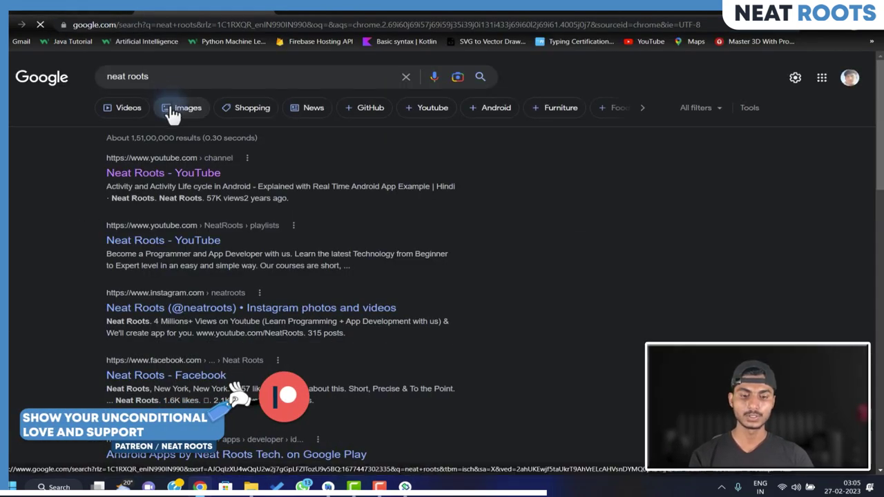
pyautogui.click(172, 110)
pyautogui.rightClick(61, 225)
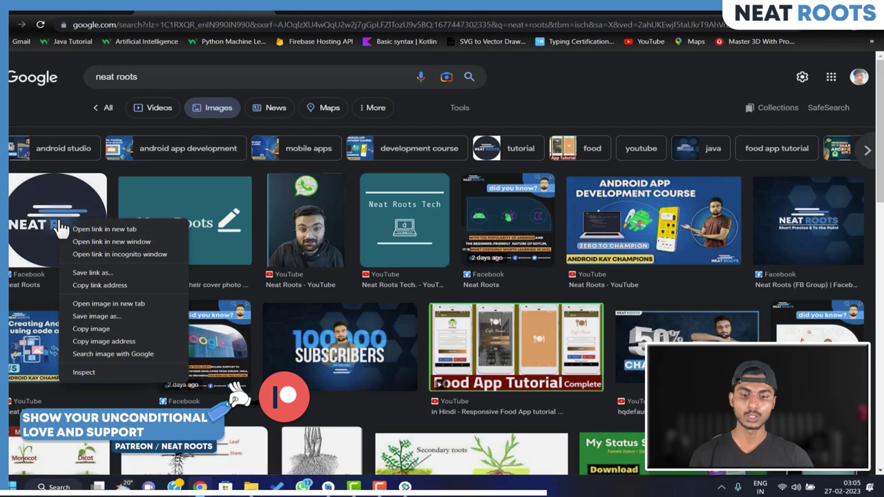
pyautogui.click(117, 340)
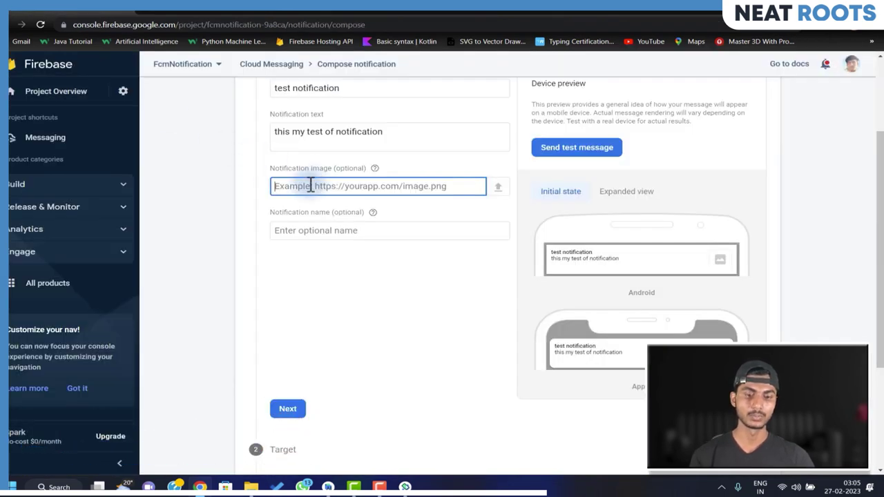
pyautogui.hotkey('ctrl', 'v')
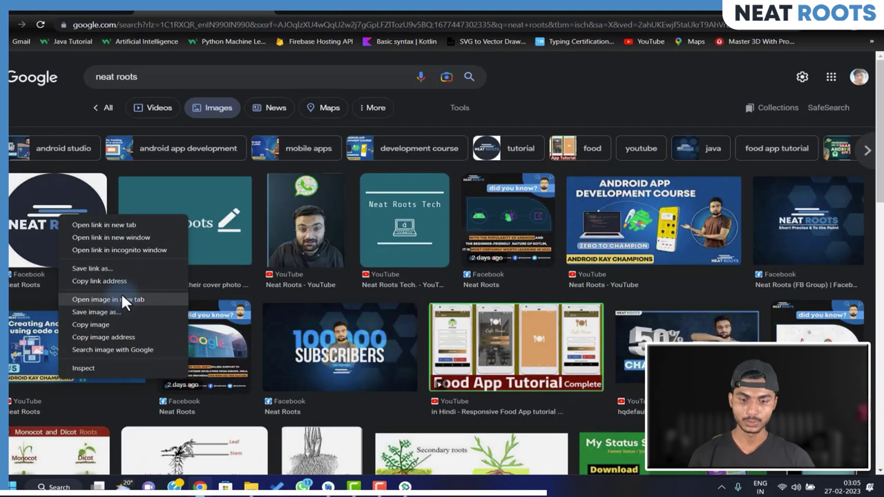
# Step: Copy the Neat Roots logo's full URL from its own tab and paste it over the image field
pyautogui.click(125, 299)
pyautogui.click(325, 13)
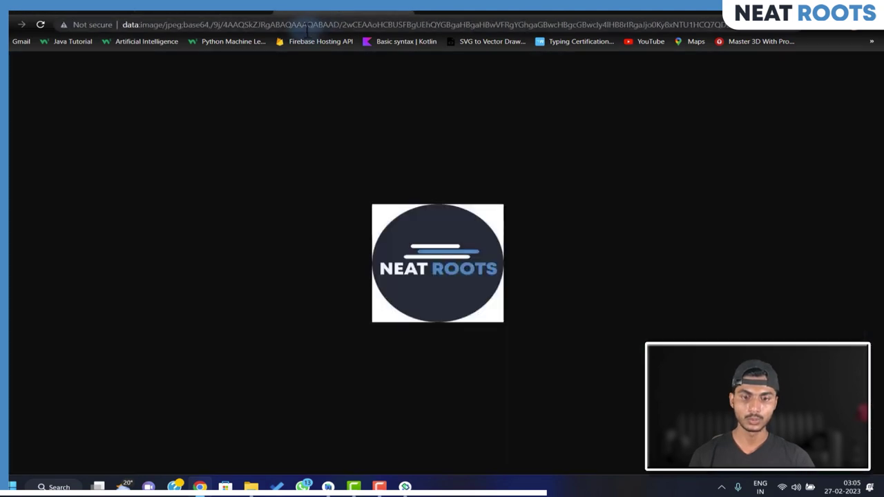
pyautogui.click(307, 26)
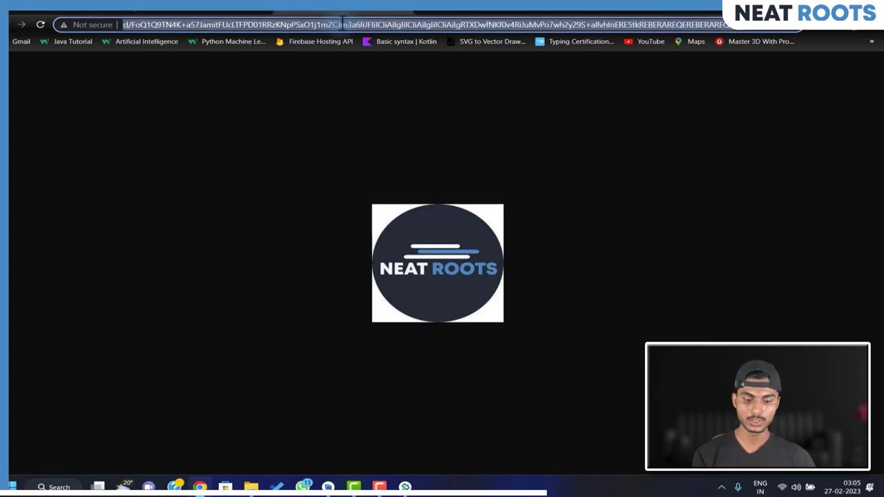
pyautogui.hotkey('ctrl', 'c')
pyautogui.click(87, 9)
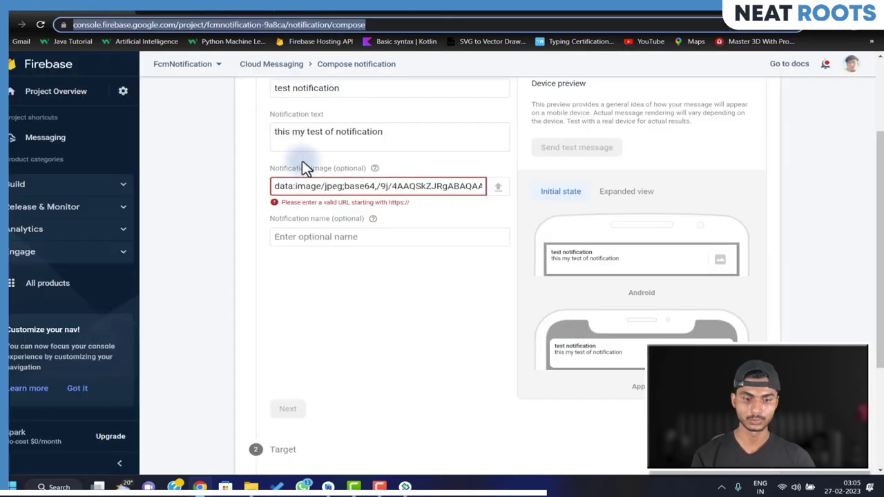
pyautogui.tripleClick(315, 182)
pyautogui.hotkey('ctrl', 'v')
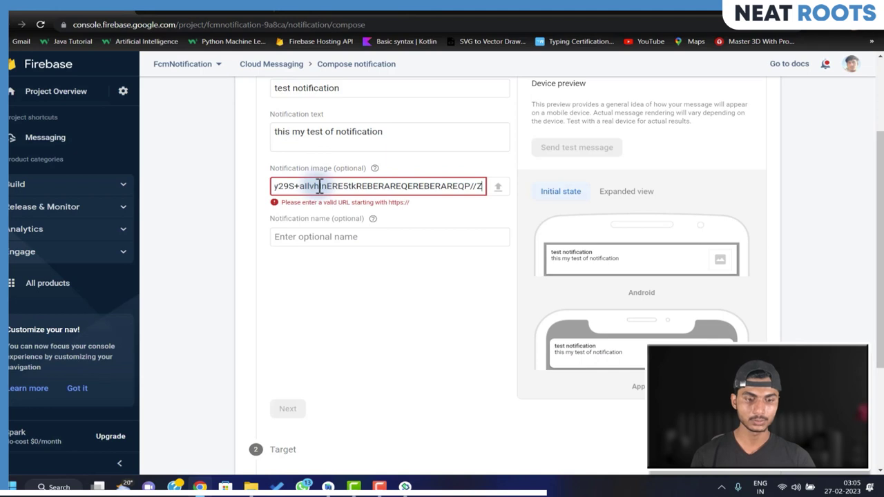
pyautogui.moveTo(319, 186); pyautogui.dragTo(497, 196)
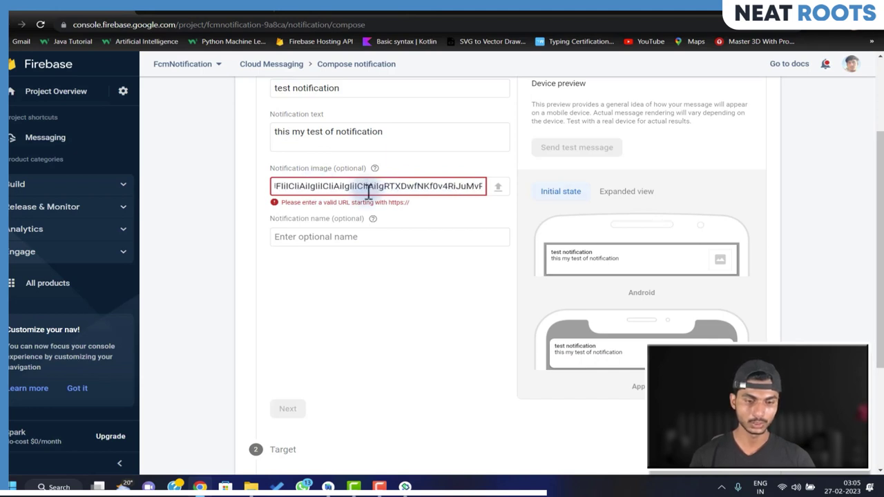
pyautogui.hotkey('ctrl', 'shift', 'Tab')
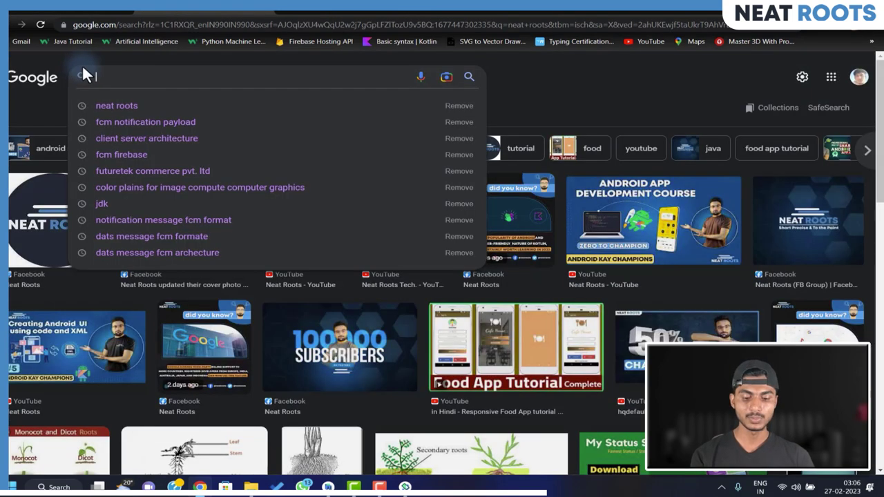
# Step: Search Google Images for 'android' and paste the Mantra Labs image address into the image field
pyautogui.write('andro')
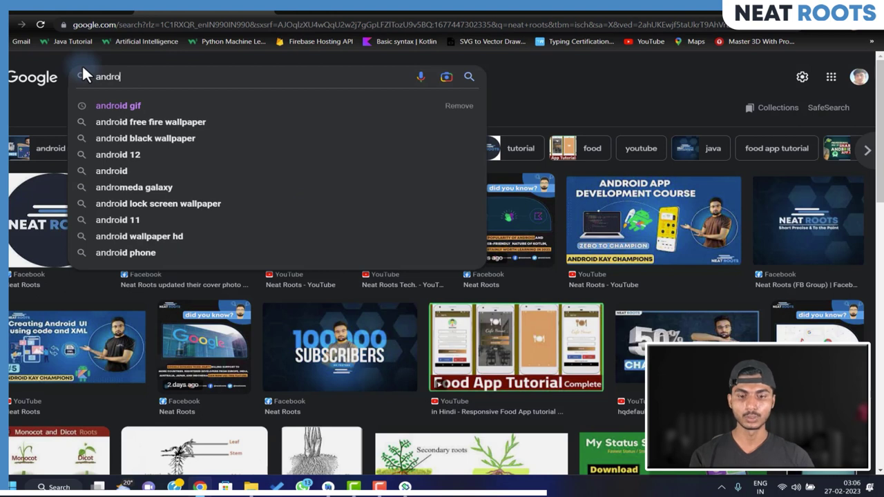
pyautogui.write('id')
pyautogui.press('BackSpace')
pyautogui.write('id')
pyautogui.press('Return')
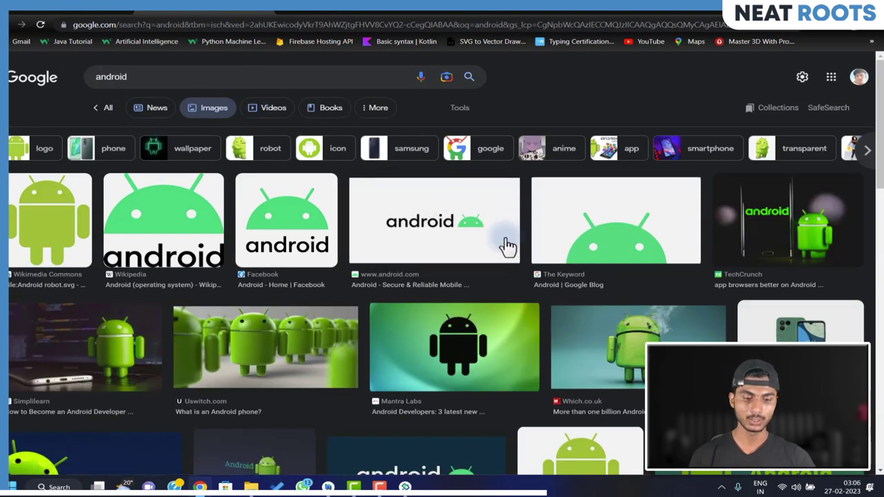
pyautogui.rightClick(424, 352)
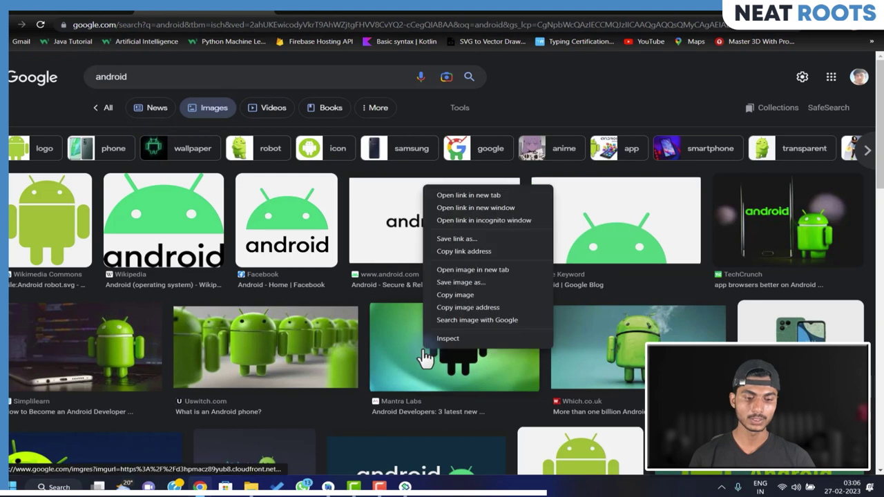
pyautogui.click(457, 307)
pyautogui.hotkey('ctrl', 'Tab')
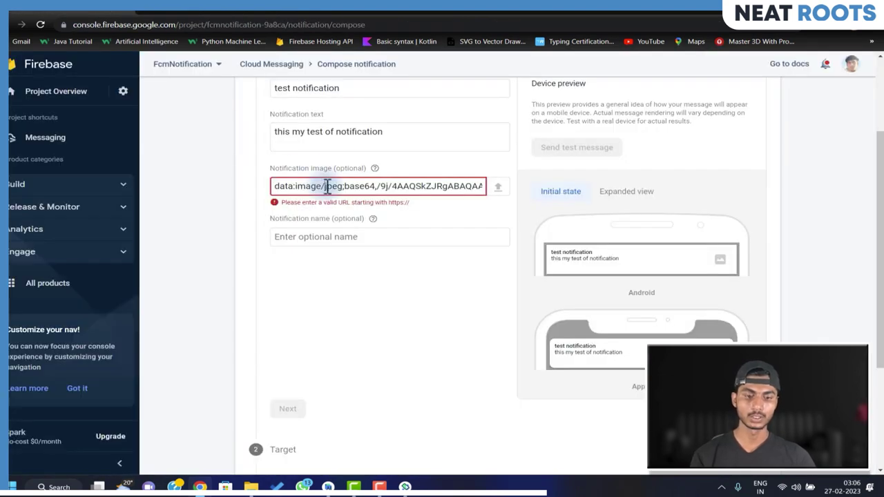
pyautogui.hotkey('ctrl', 'a')
pyautogui.hotkey('ctrl', 'v')
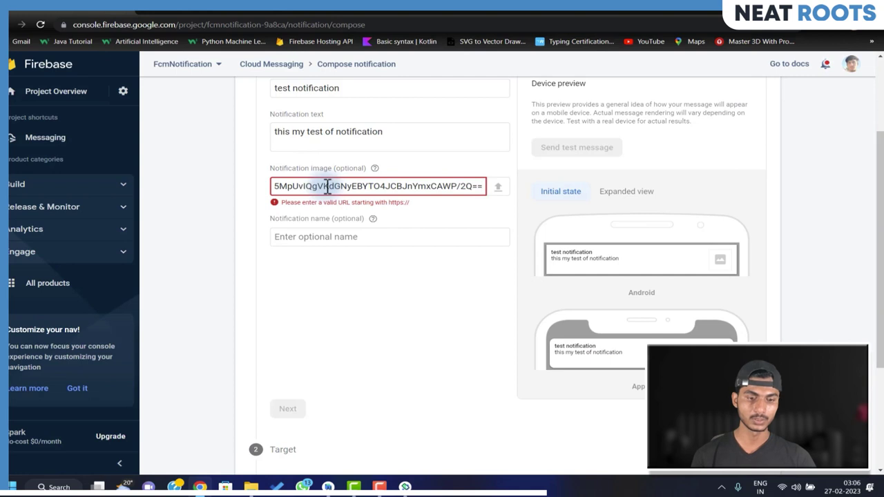
# Step: Copy the web address of the enlarged Android phone image
pyautogui.hotkey('ctrl', 'shift', 'Tab')
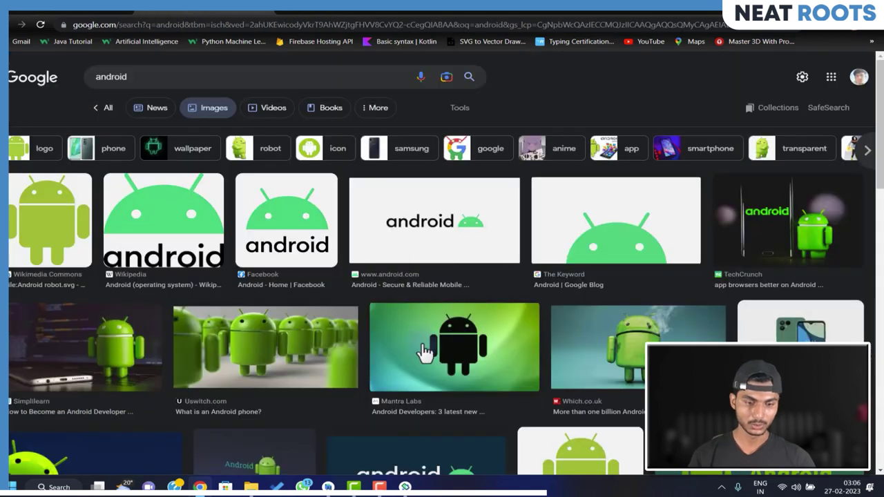
pyautogui.rightClick(421, 353)
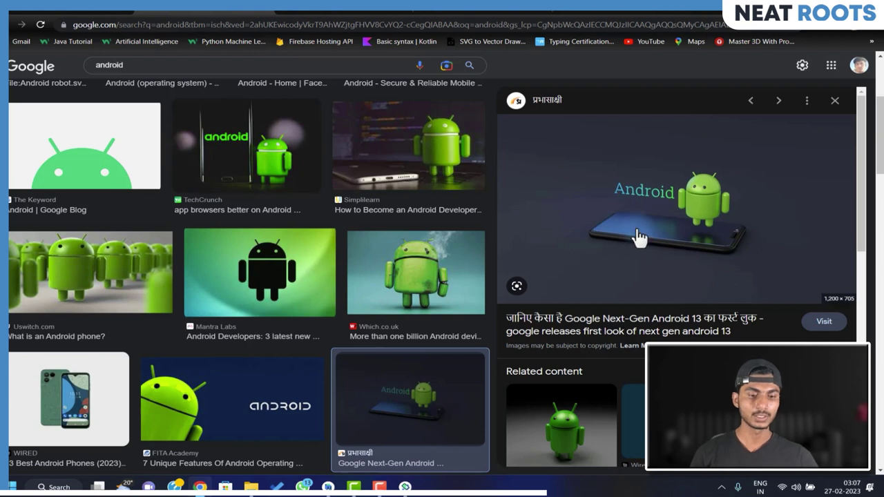
pyautogui.rightClick(612, 222)
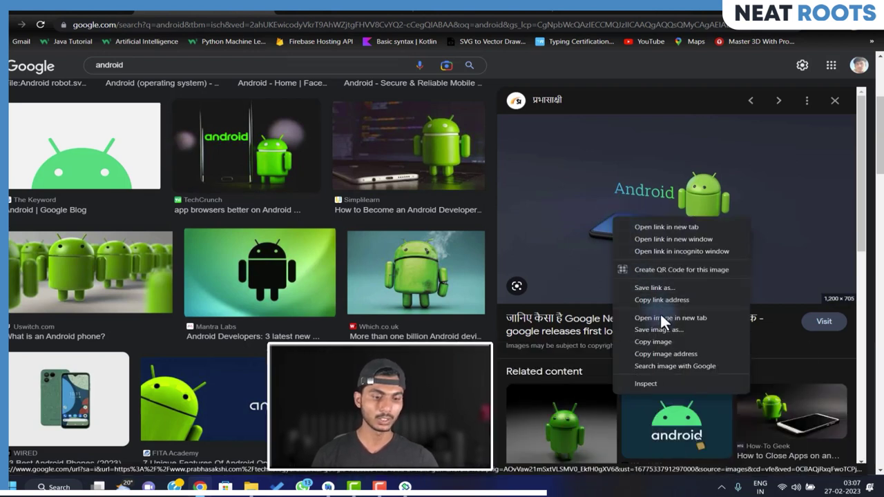
pyautogui.click(668, 349)
# Step: Replace the image field with the https Android image URL and check it in Expanded view
pyautogui.click(156, 10)
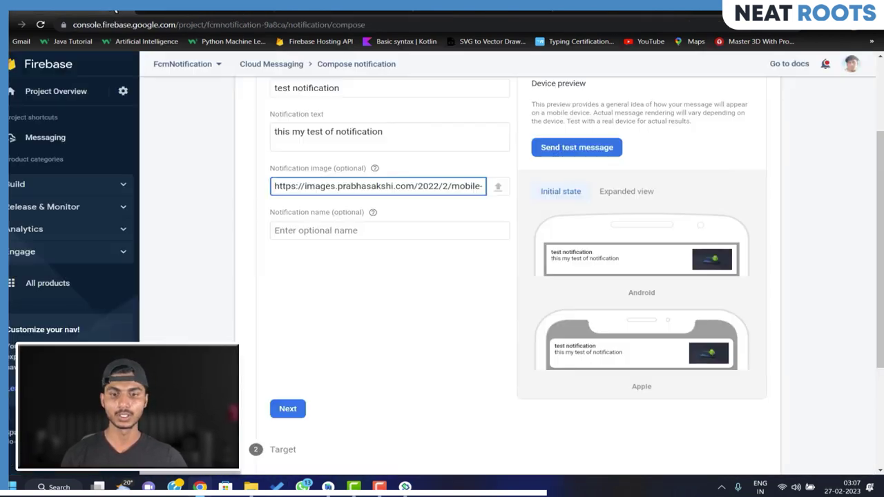
pyautogui.tripleClick(318, 190)
pyautogui.hotkey('ctrl', 'v')
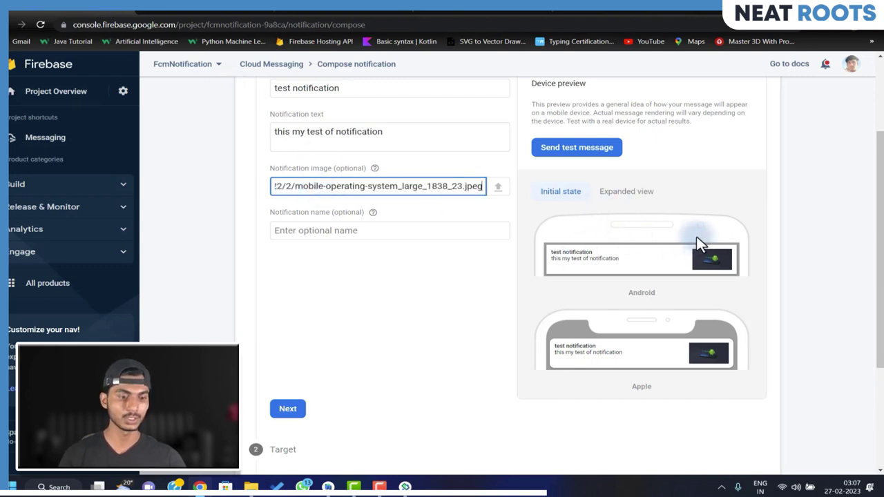
pyautogui.click(630, 193)
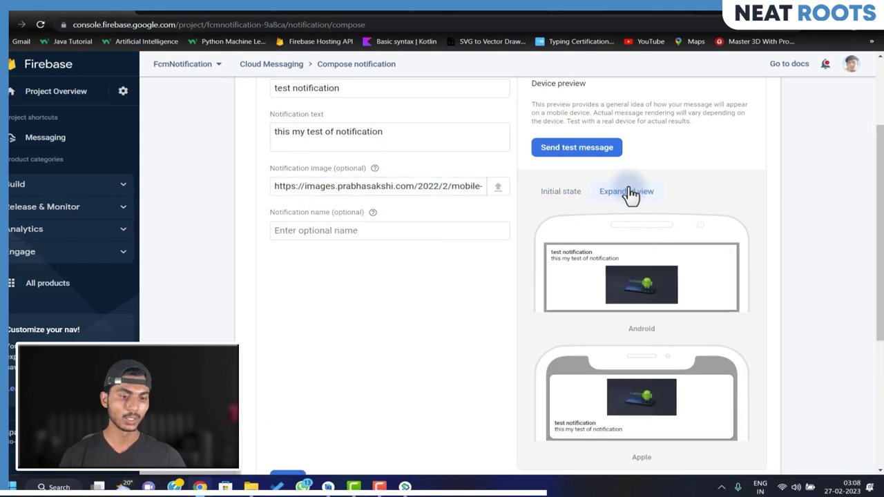
pyautogui.click(552, 200)
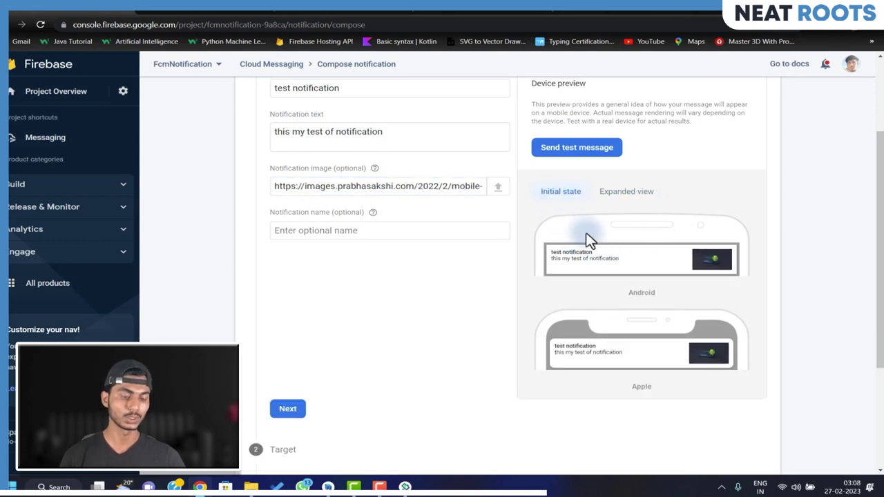
# Step: Name the notification 'test 1', target the comNeatRoots.fcmnotification app, and continue to Scheduling
pyautogui.click(314, 233)
pyautogui.write('test 1')
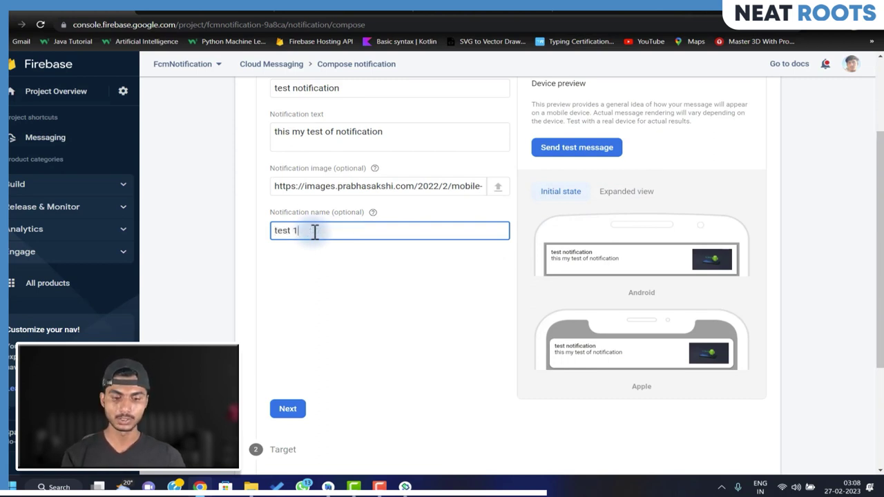
pyautogui.scroll(-2, 312, 230)
pyautogui.click(288, 284)
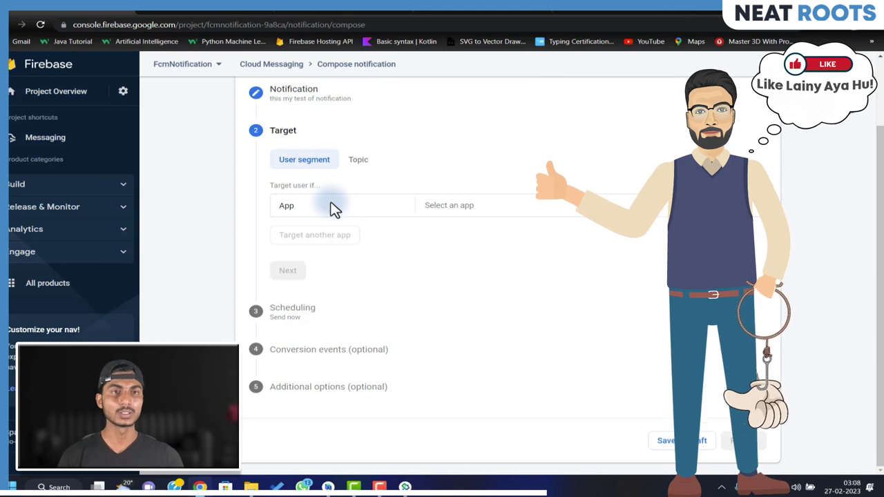
pyautogui.click(472, 210)
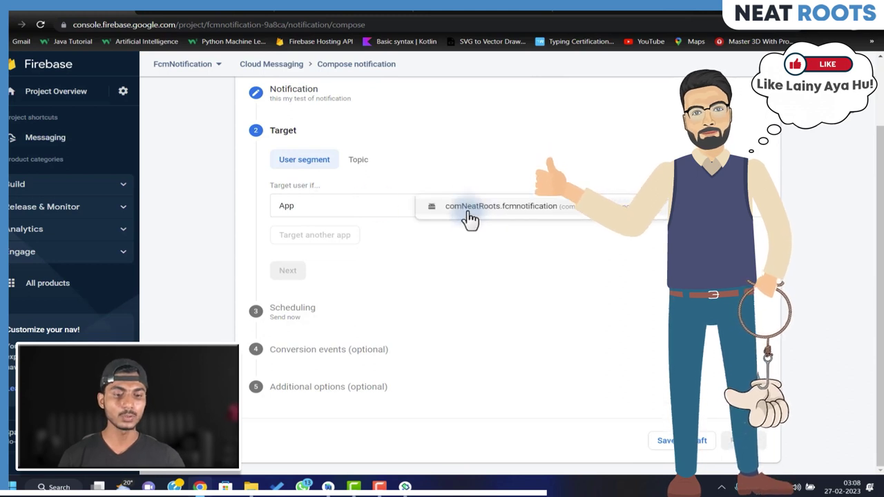
pyautogui.click(472, 218)
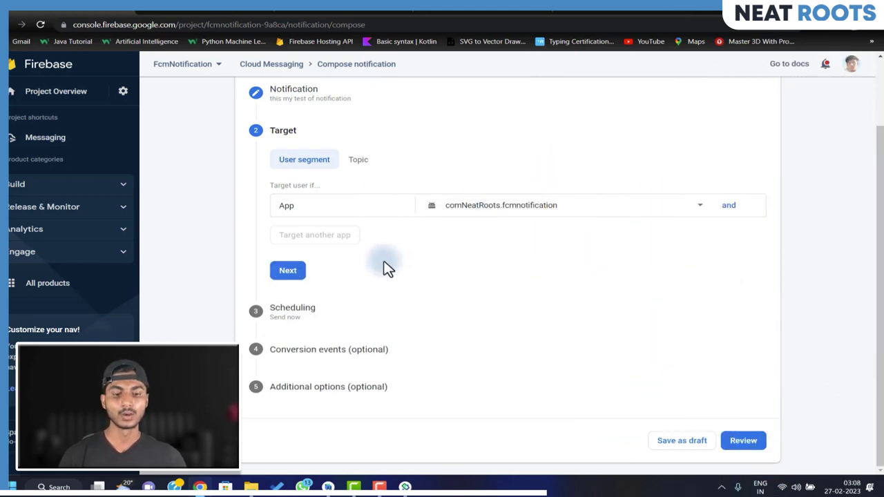
pyautogui.click(284, 274)
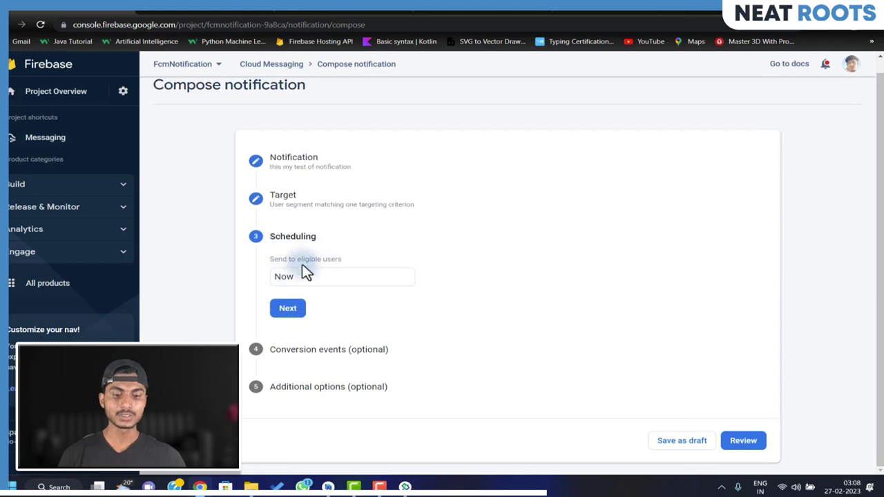
# Step: Try scheduling the send for February 28 in India Time, editing the send hour
pyautogui.click(313, 278)
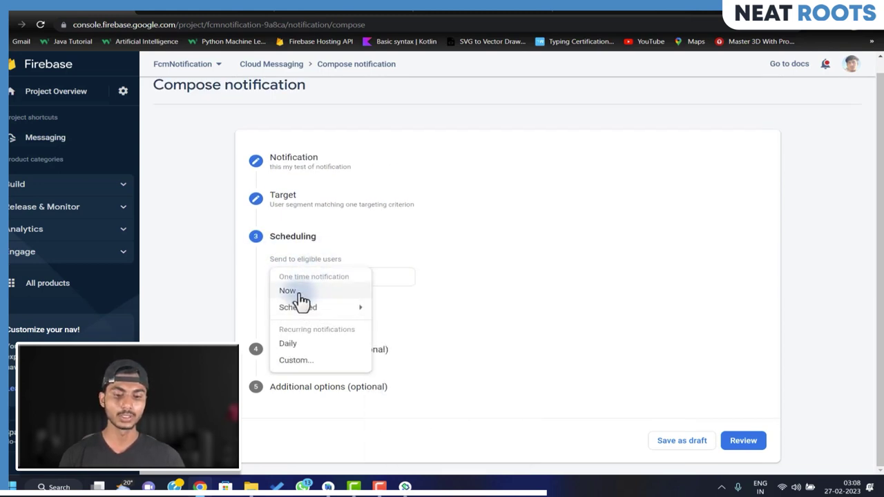
pyautogui.moveTo(303, 308)
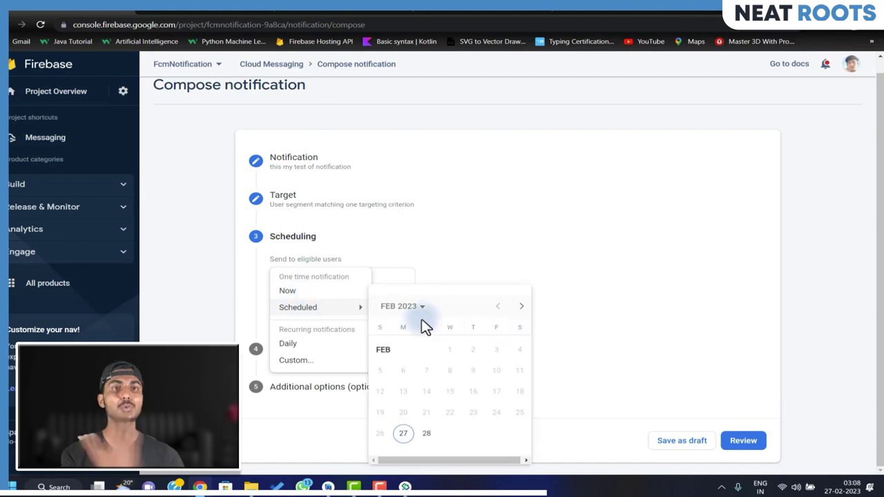
pyautogui.click(429, 437)
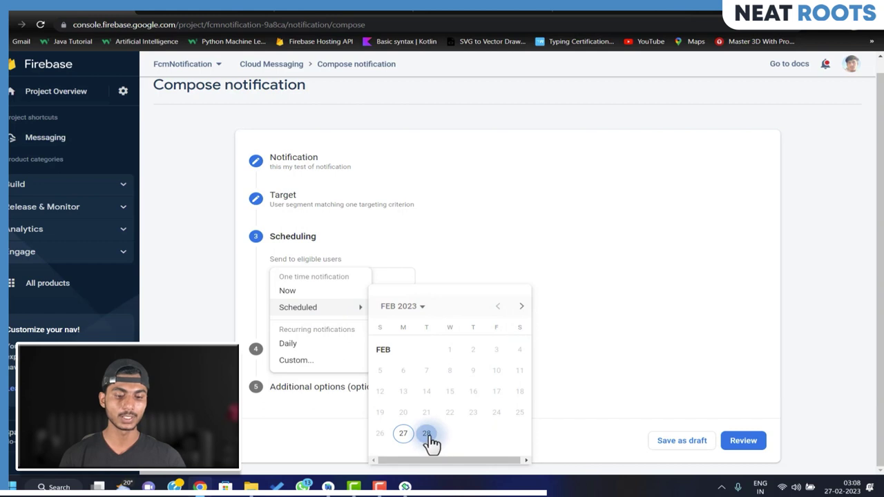
pyautogui.click(467, 280)
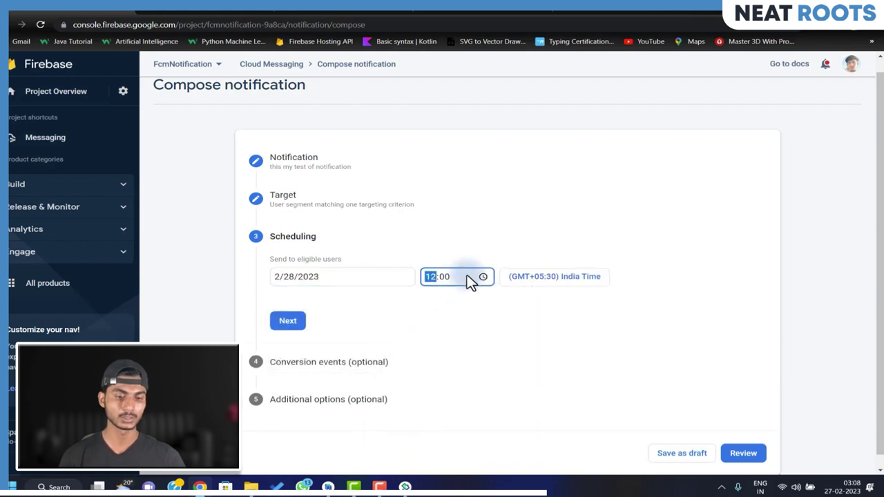
pyautogui.click(525, 283)
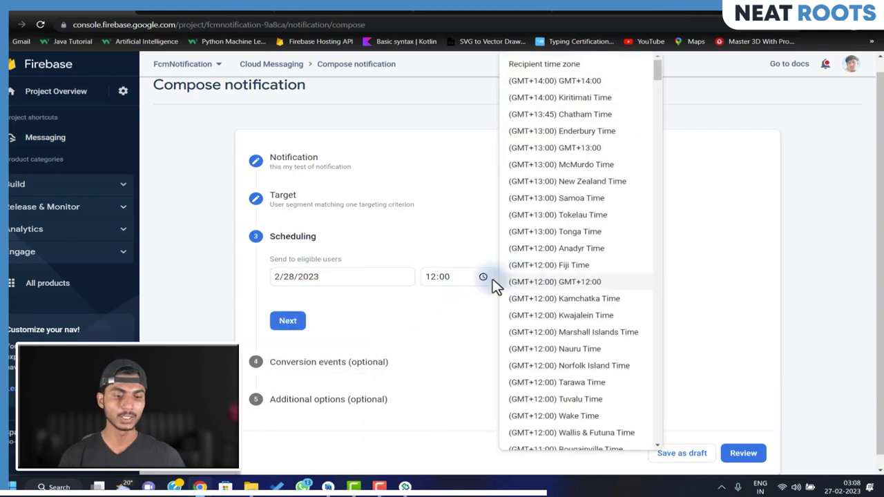
pyautogui.click(456, 253)
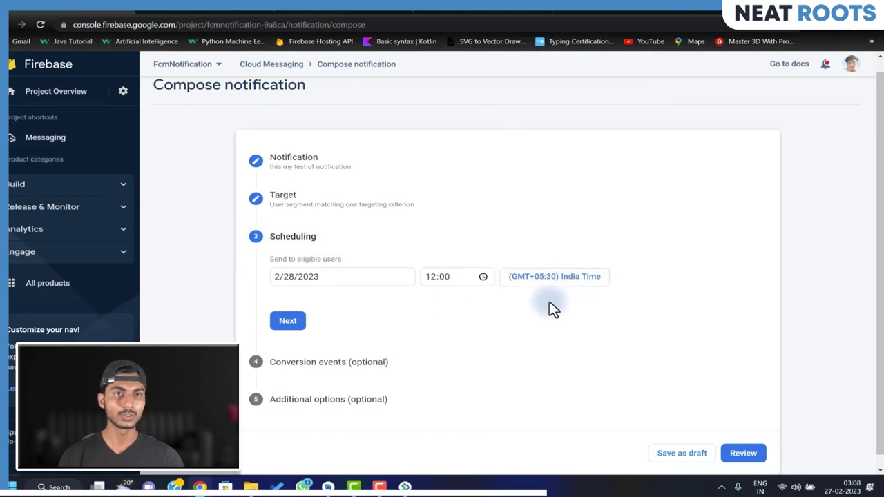
pyautogui.click(452, 277)
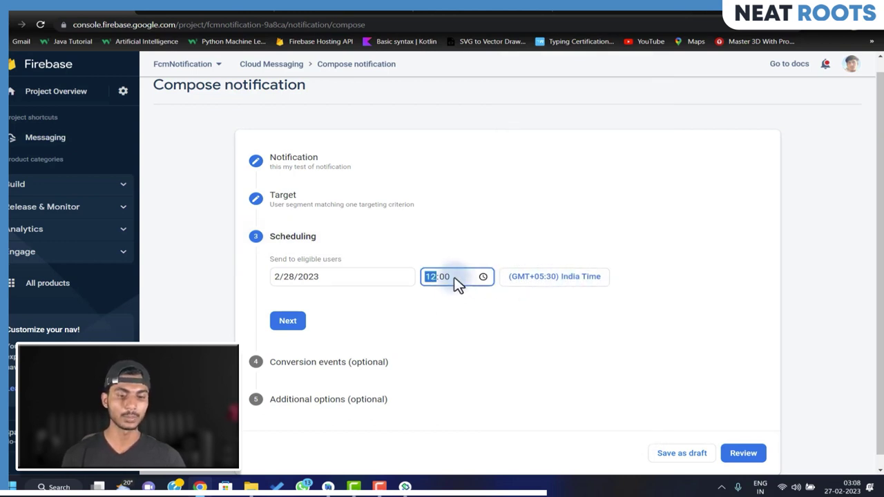
pyautogui.click(483, 278)
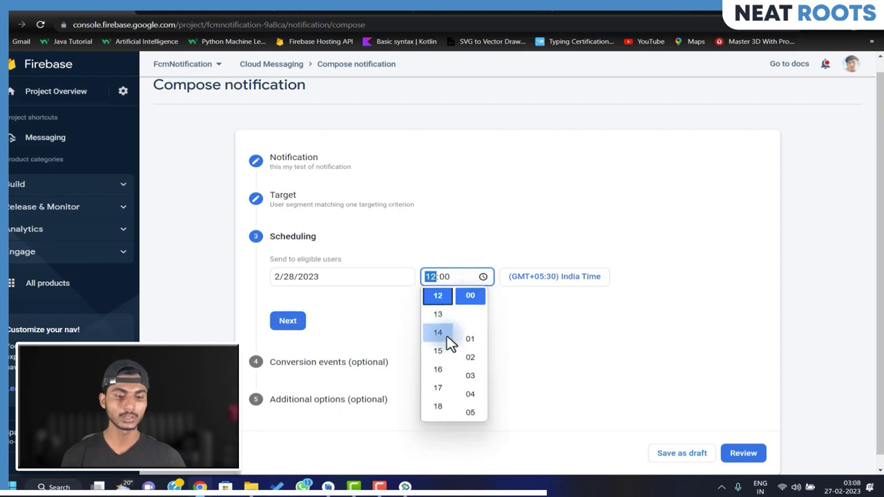
# Step: Try the Now, daily recurrence and custom recurrence options, cancelling the custom settings
pyautogui.click(339, 281)
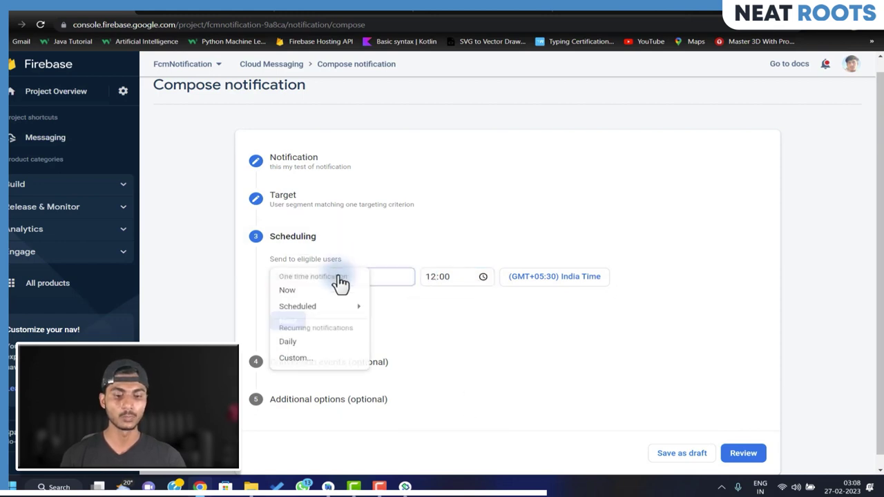
pyautogui.click(288, 290)
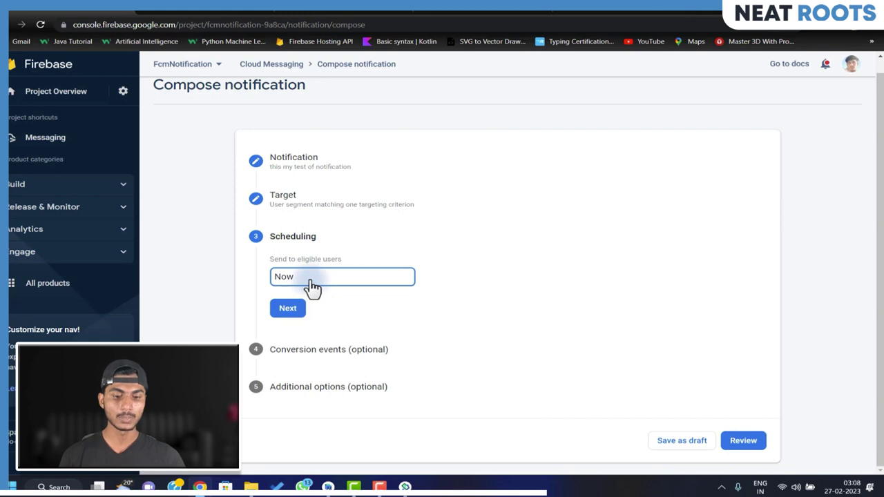
pyautogui.click(312, 285)
pyautogui.click(289, 343)
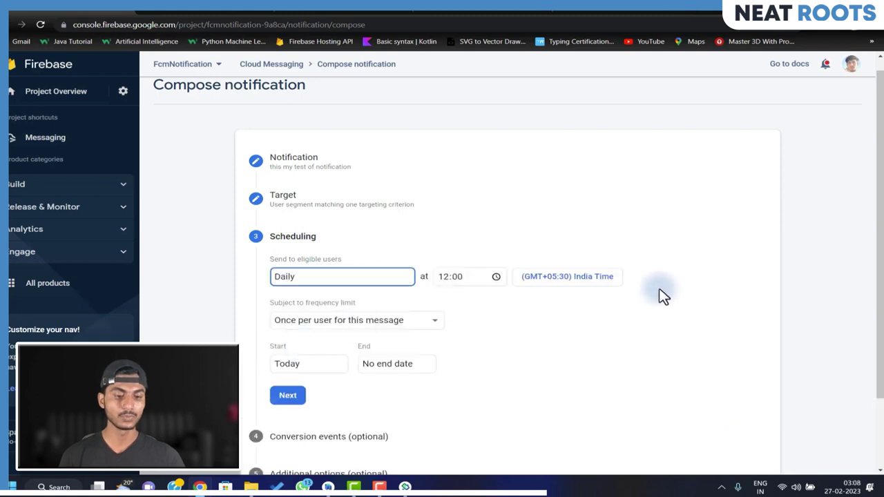
pyautogui.click(359, 321)
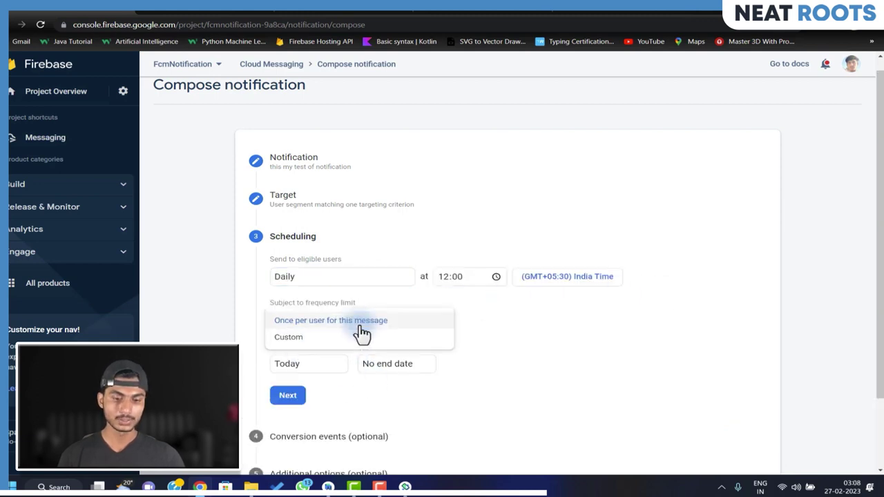
pyautogui.click(344, 285)
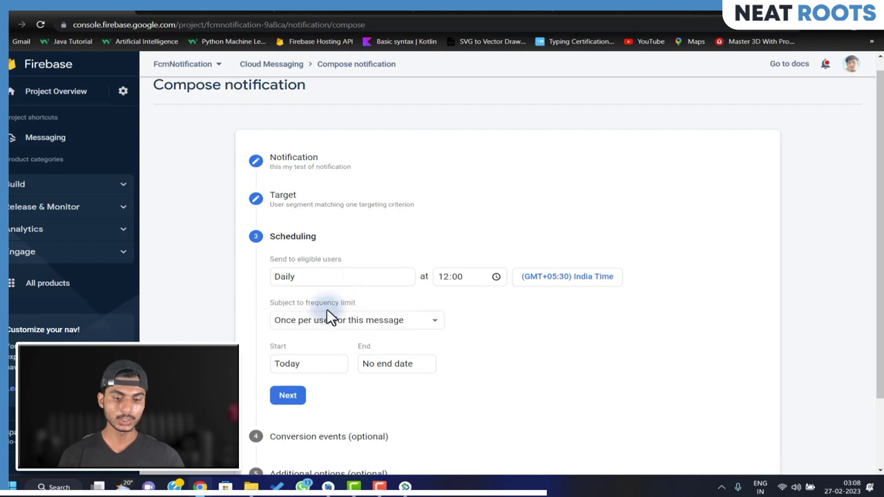
pyautogui.click(311, 281)
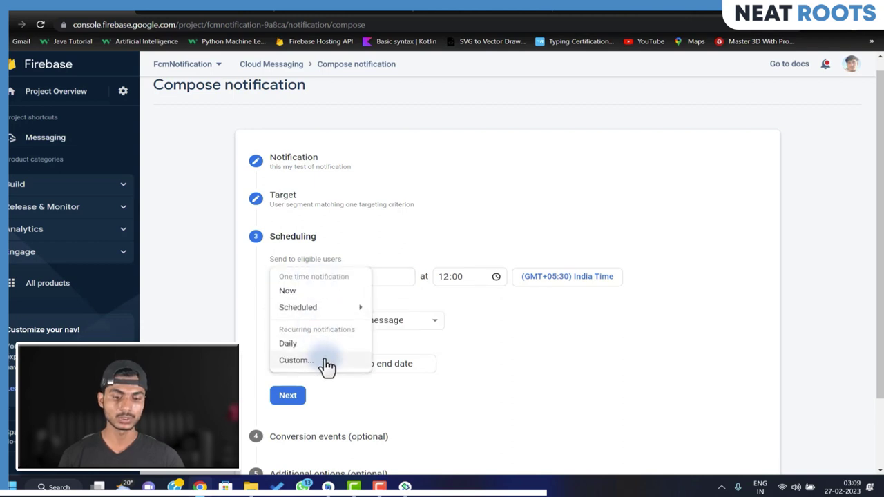
pyautogui.click(323, 360)
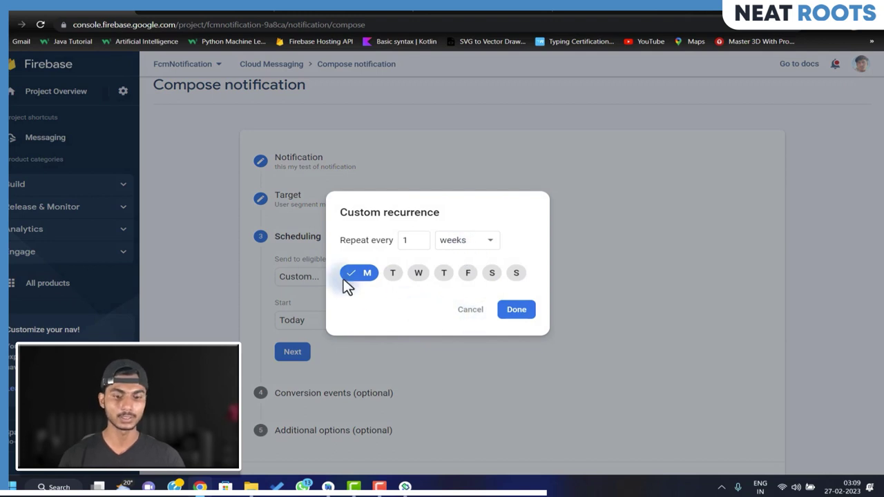
pyautogui.click(298, 276)
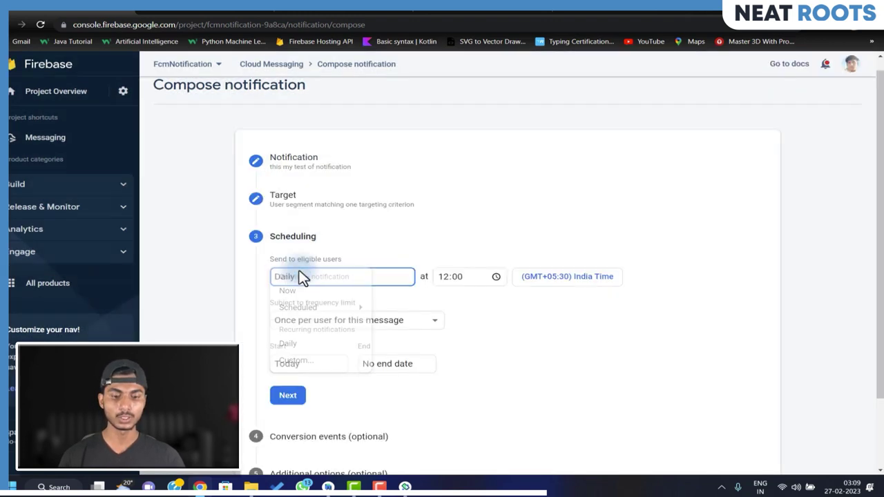
# Step: Settle on Send now and continue to the Conversion events step
pyautogui.click(296, 283)
pyautogui.click(293, 290)
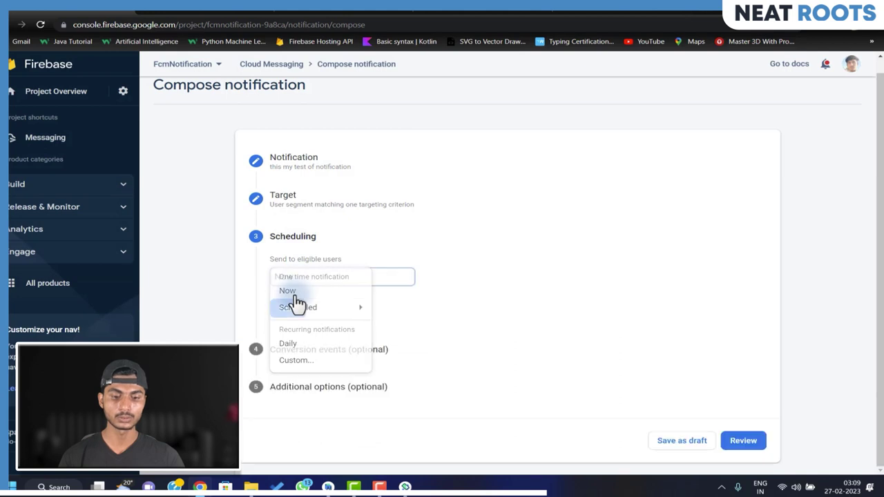
pyautogui.click(293, 309)
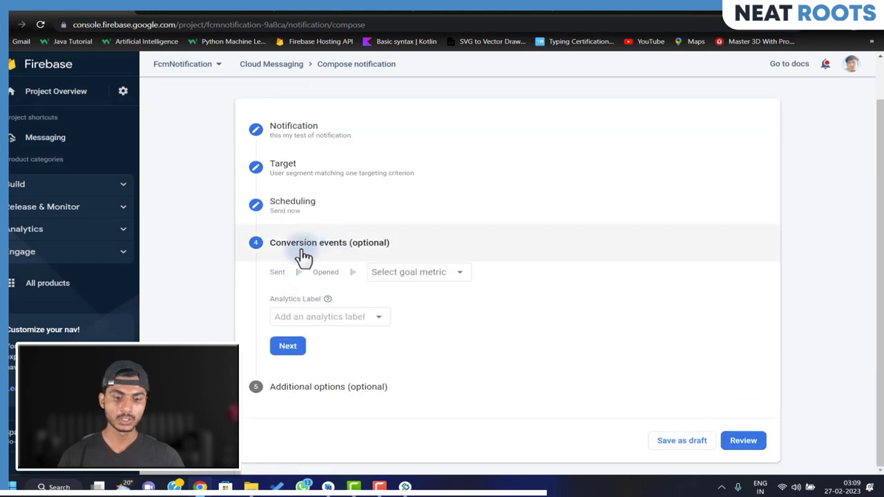
# Step: Skip the goal metric and continue to Additional options
pyautogui.click(402, 276)
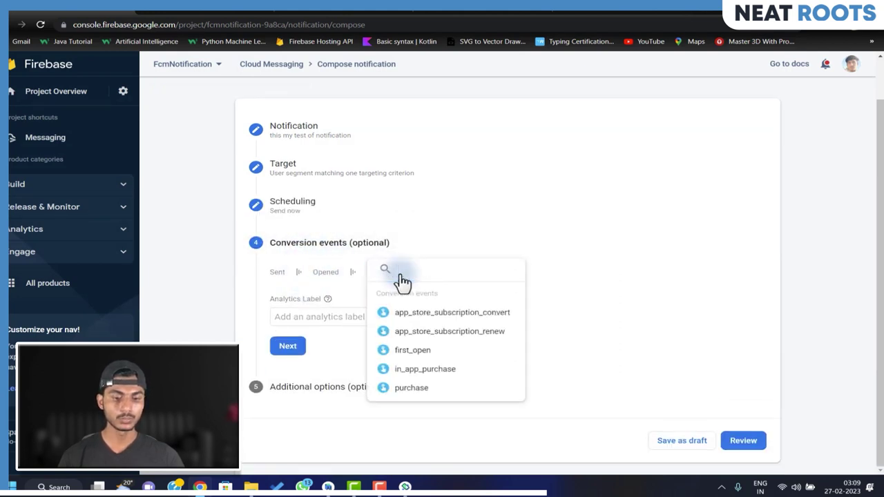
pyautogui.click(623, 274)
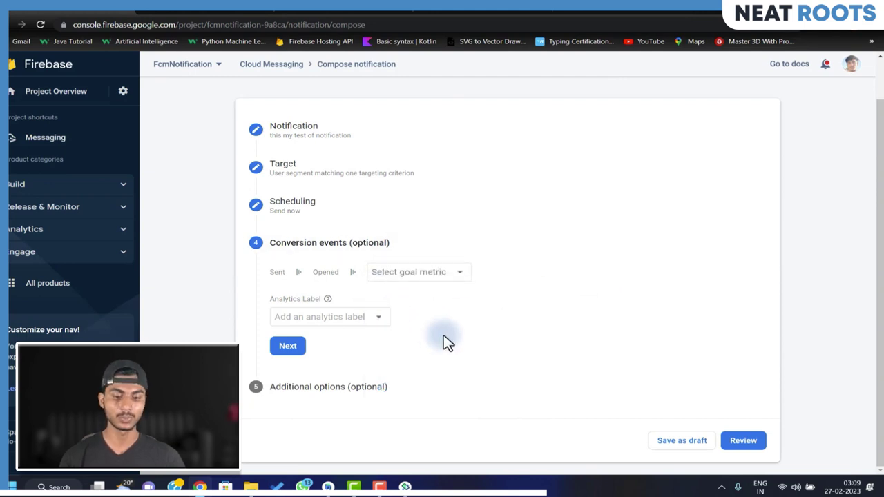
pyautogui.click(286, 347)
# Step: Set notification Sound to Enabled and bring up the message review
pyautogui.scroll(-3, 329, 306)
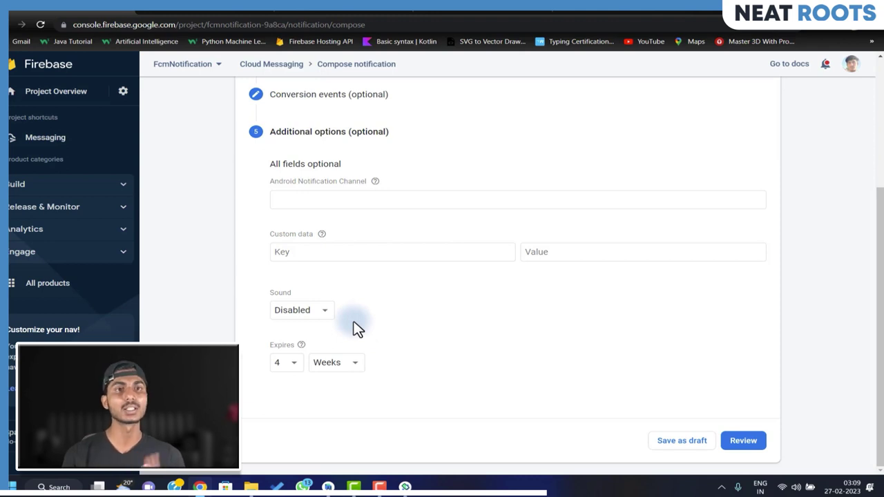
pyautogui.click(316, 310)
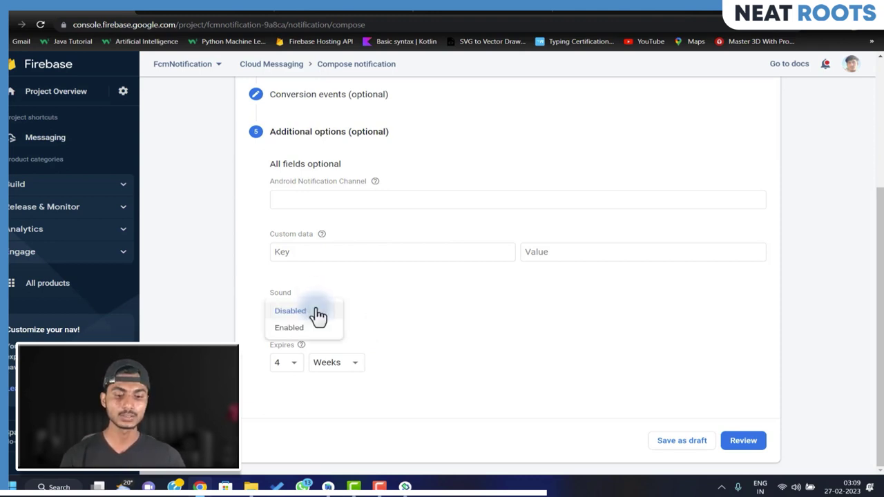
pyautogui.click(307, 327)
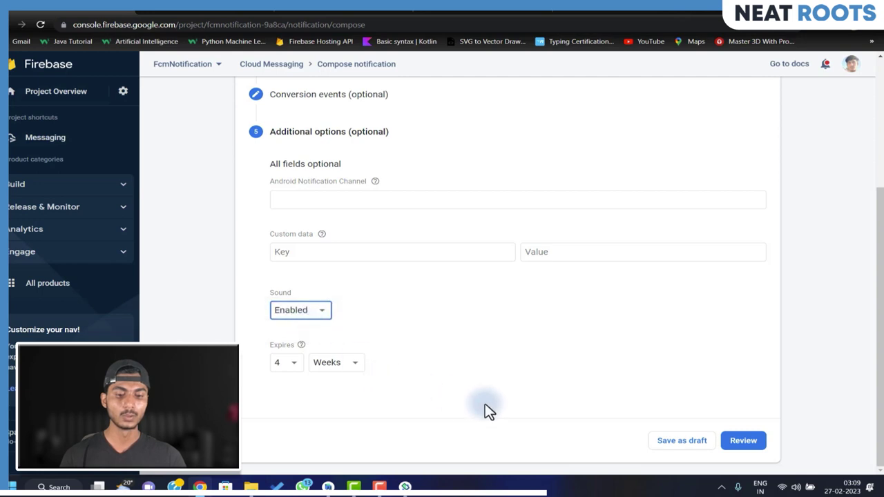
pyautogui.click(743, 442)
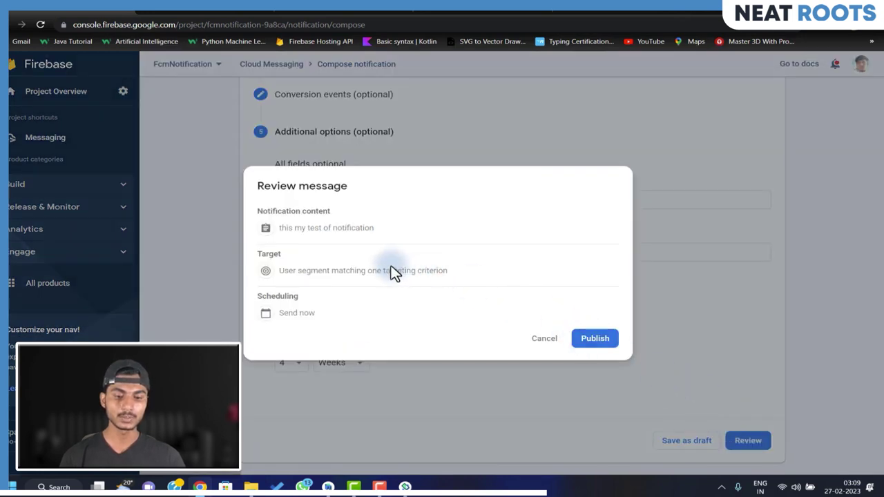
# Step: Publish the 'test notification' campaign so it shows Completed in the campaigns list
pyautogui.click(582, 346)
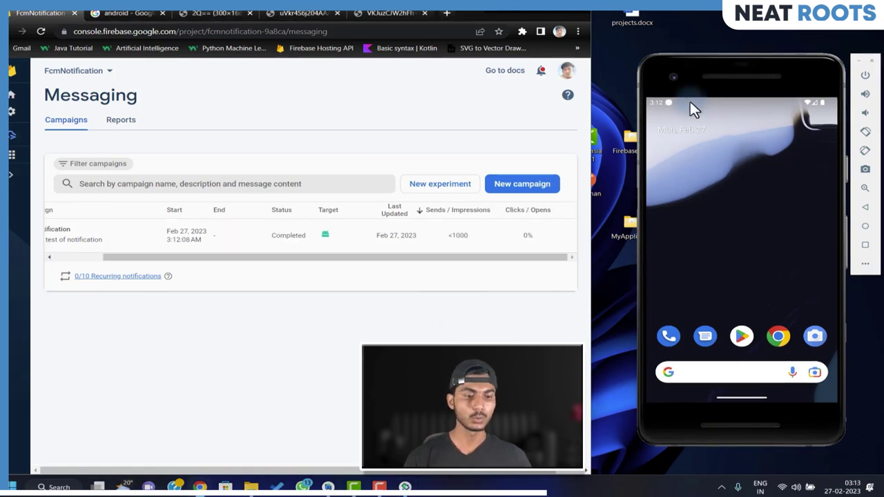
# Step: In the notification shade, expand 'test notification' to show its image, then open FcmNotification from it
pyautogui.moveTo(690, 101); pyautogui.dragTo(698, 239)
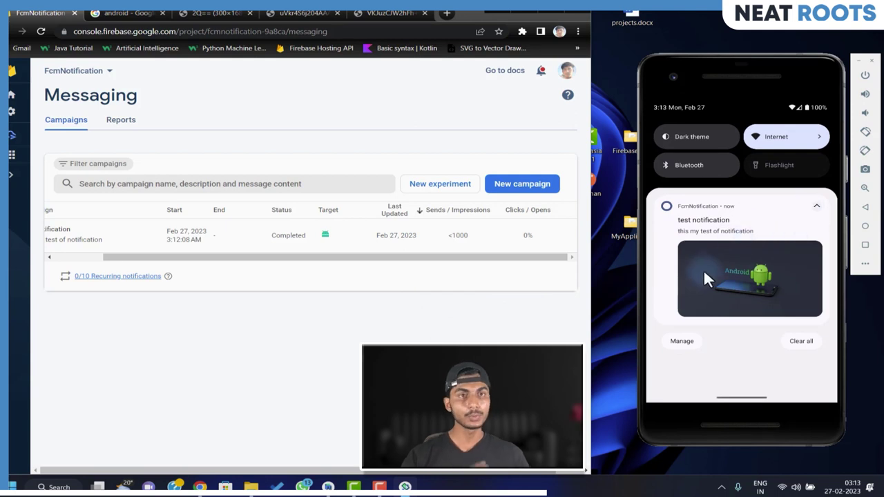
pyautogui.click(817, 209)
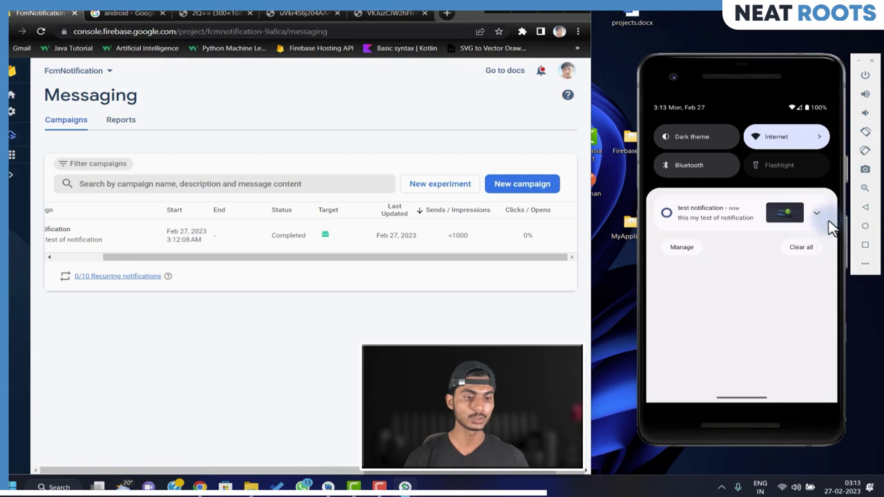
pyautogui.click(817, 212)
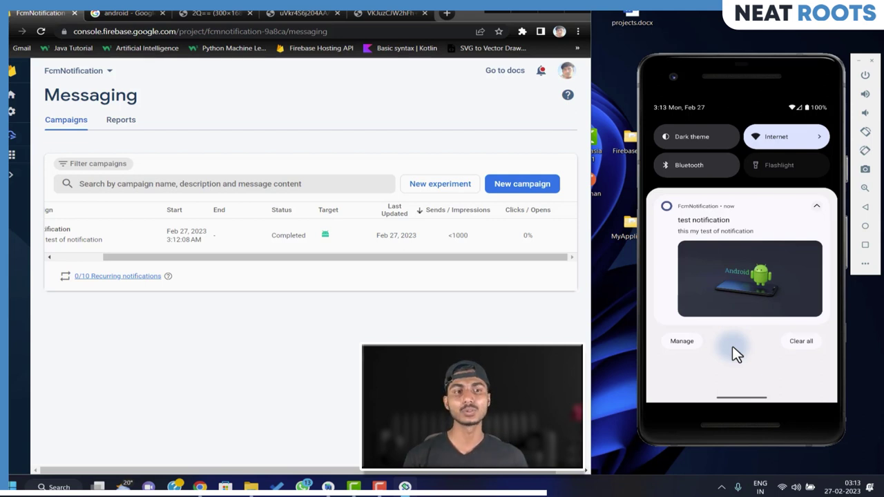
pyautogui.click(727, 255)
# Step: From Recents, go to FcmNotification's App info notifications and open the Miscellaneous channel
pyautogui.moveTo(734, 367)
pyautogui.mouseDown()
pyautogui.moveTo(743, 391)
pyautogui.moveTo(745, 156)
pyautogui.mouseUp()
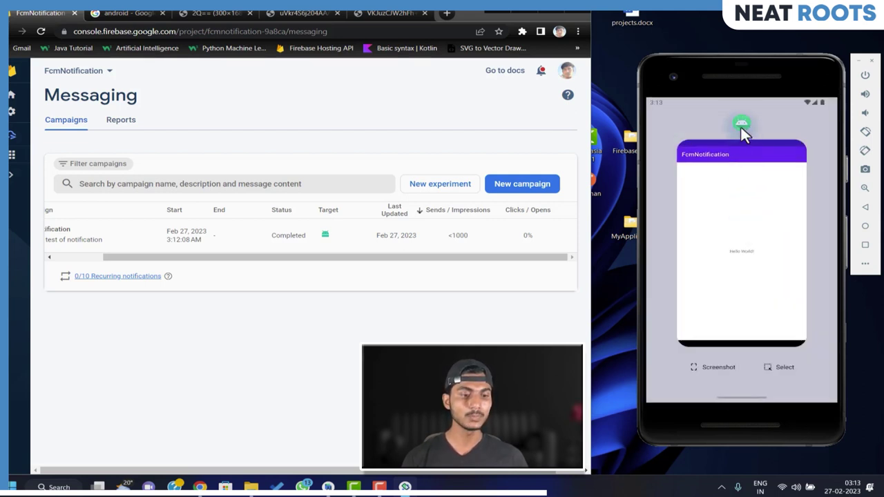
pyautogui.click(740, 127)
pyautogui.click(731, 167)
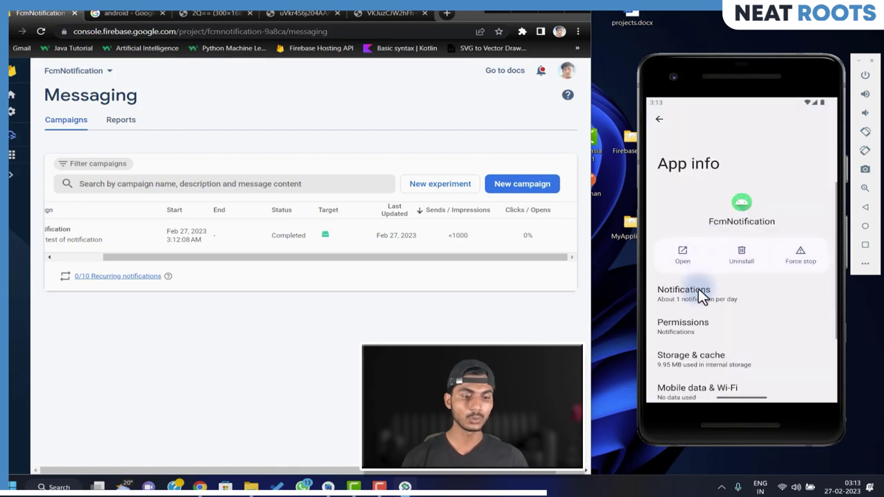
pyautogui.click(698, 289)
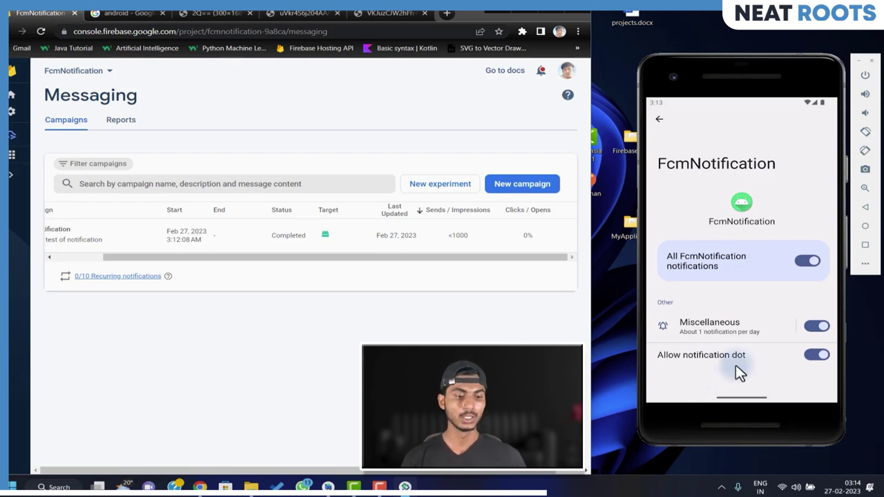
pyautogui.click(691, 327)
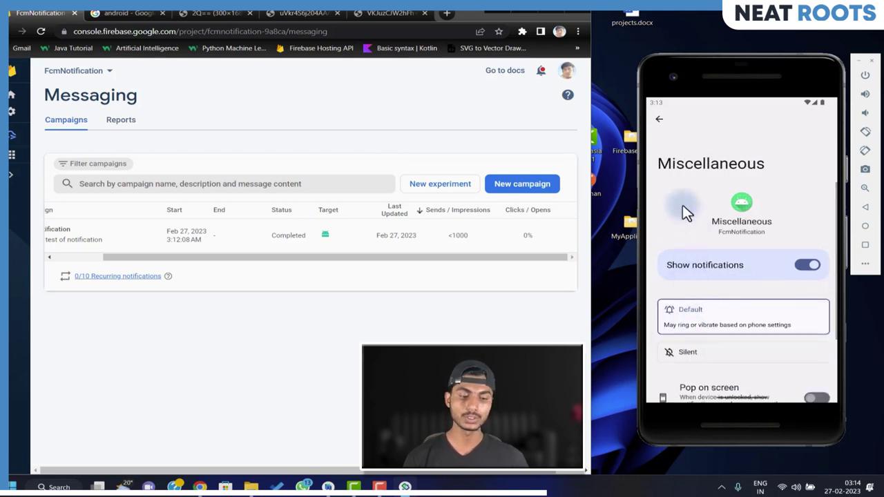
# Step: Keep the Miscellaneous channel on Default and switch on Pop on screen and Vibration
pyautogui.moveTo(682, 205); pyautogui.dragTo(690, 131)
pyautogui.moveTo(746, 336); pyautogui.dragTo(750, 223)
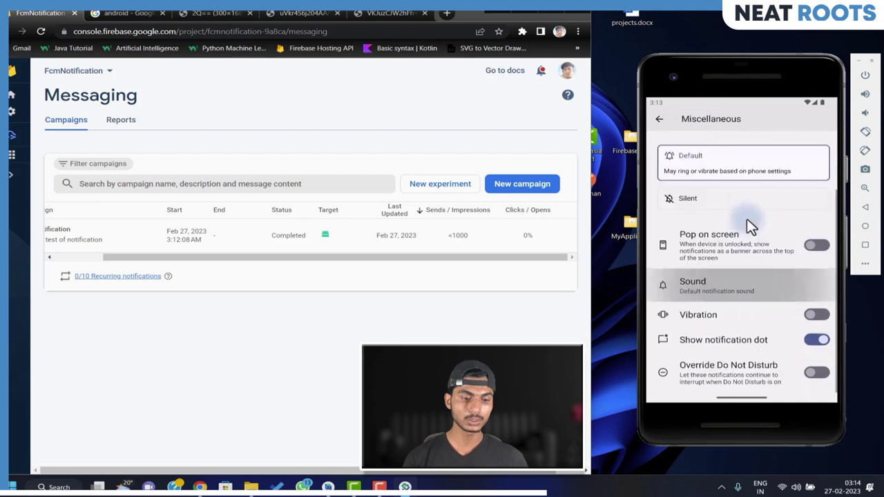
pyautogui.moveTo(732, 317); pyautogui.dragTo(724, 365)
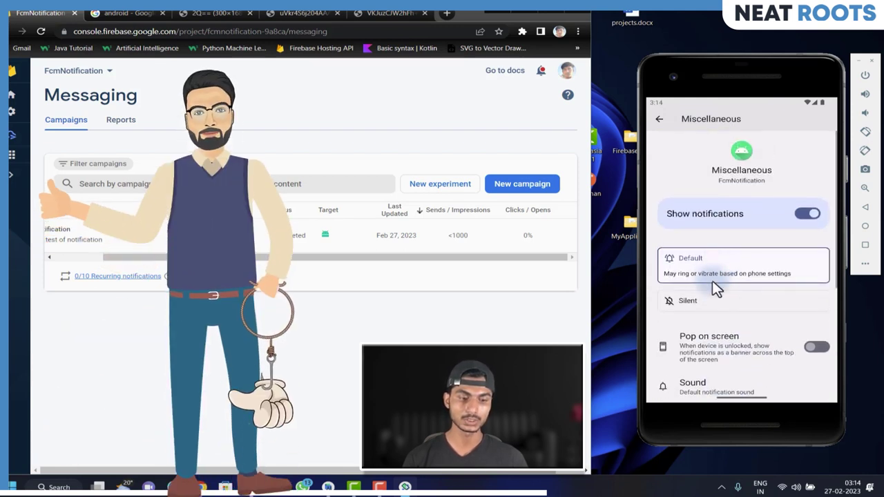
pyautogui.click(716, 312)
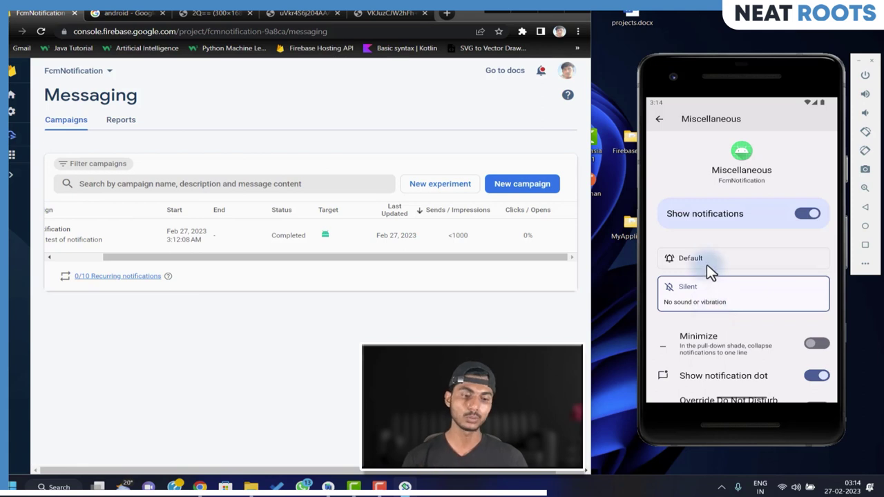
pyautogui.click(708, 271)
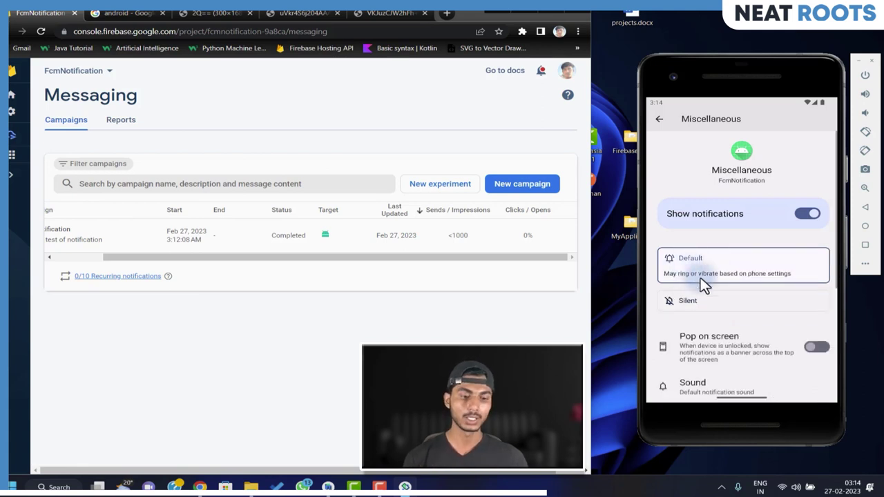
pyautogui.click(805, 346)
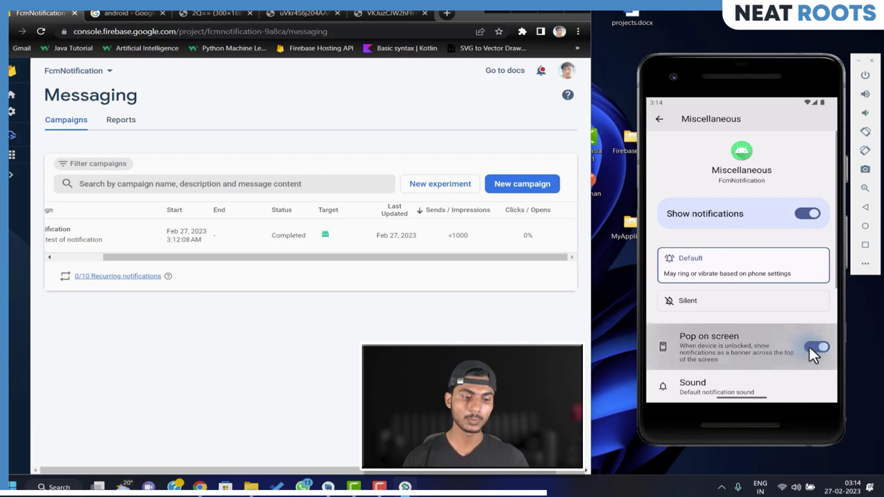
pyautogui.scroll(-3, 717, 290)
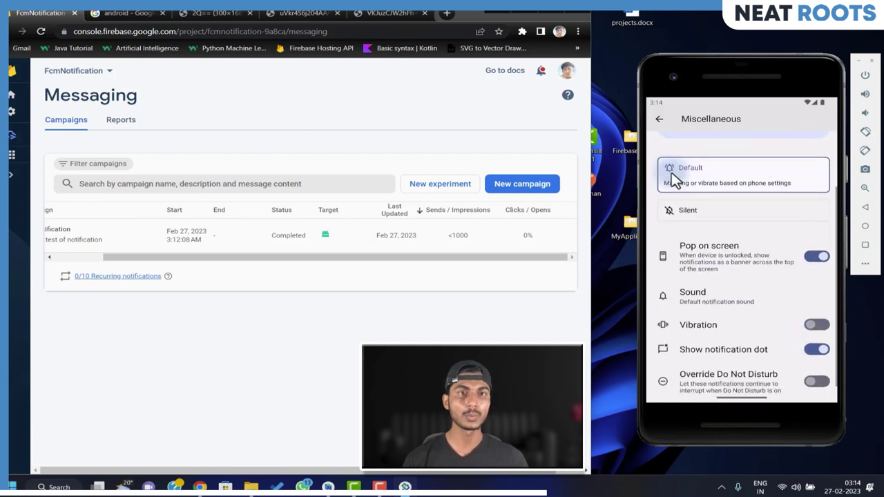
pyautogui.click(818, 319)
pyautogui.moveTo(707, 256); pyautogui.dragTo(690, 364)
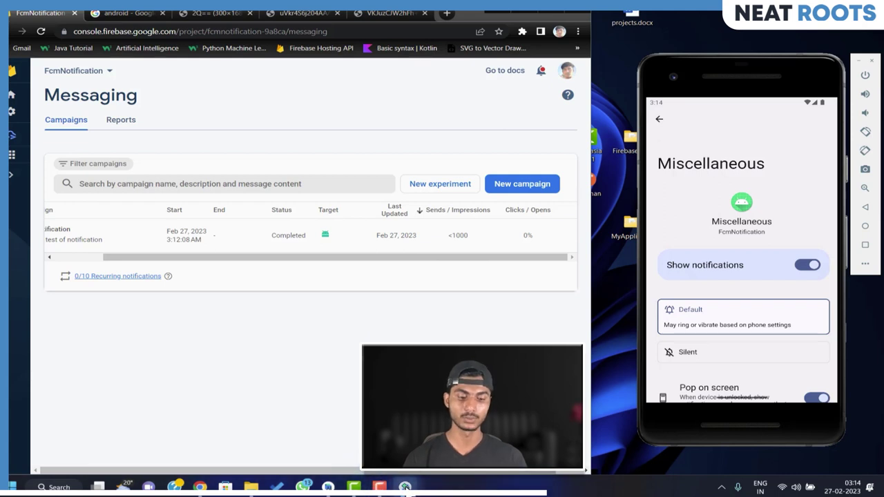
pyautogui.click(403, 119)
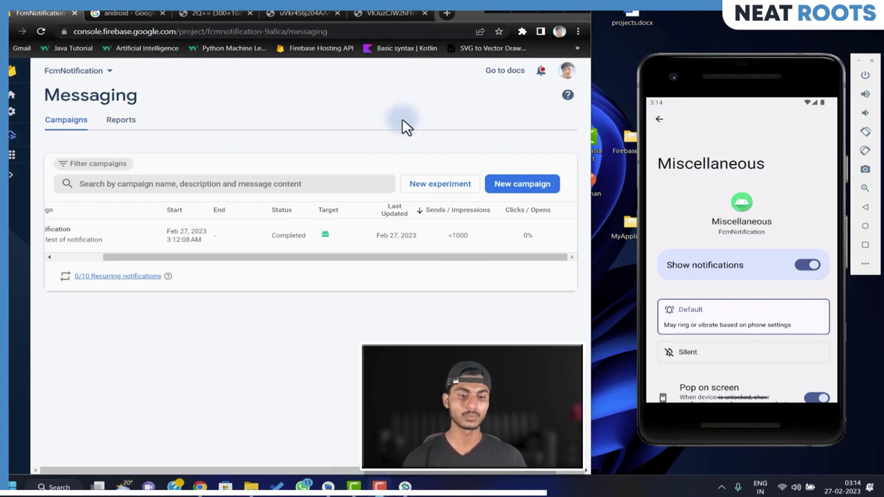